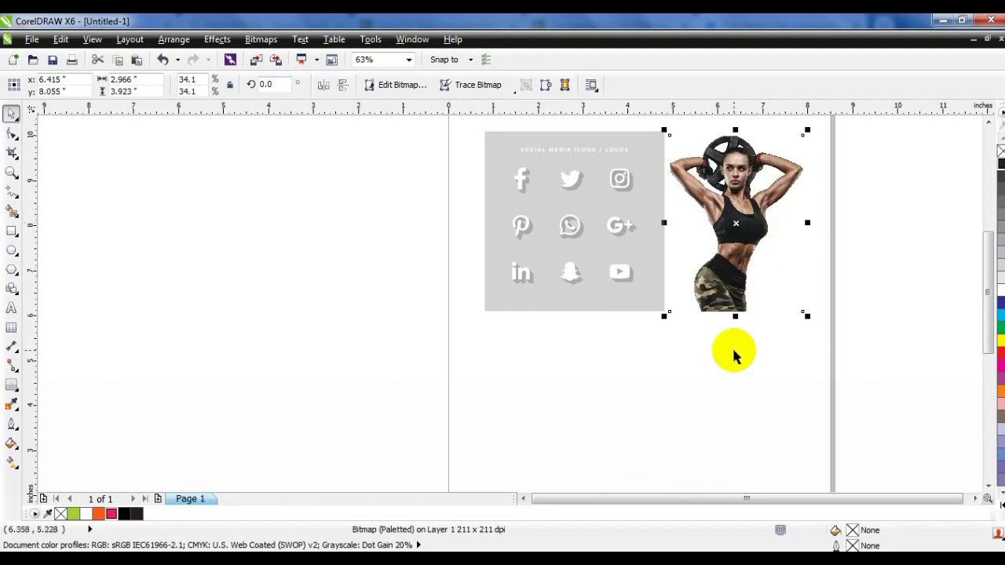
- Add the caption "SOCIAL MEDIA ICON DOWNLOAD FREE ON FREEPIK" beneath the grey icon sheet and scale it to about 15.8 pt
left_click(11, 309)
left_click(175, 381)
type("SOCIAL MEDIA ICON")
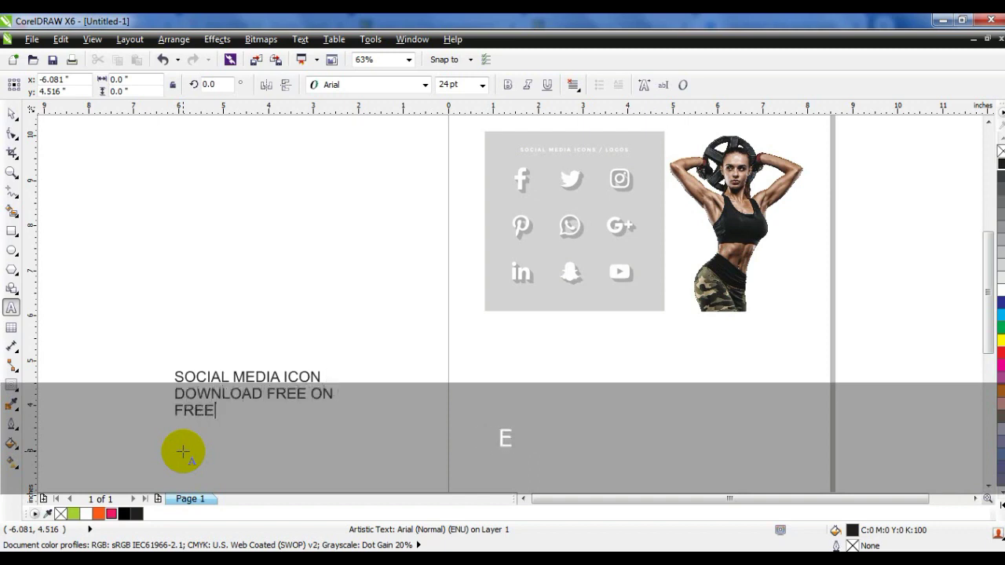
left_click(11, 114)
left_click_drag(240, 377, 557, 325)
left_click_drag(655, 369, 602, 363)
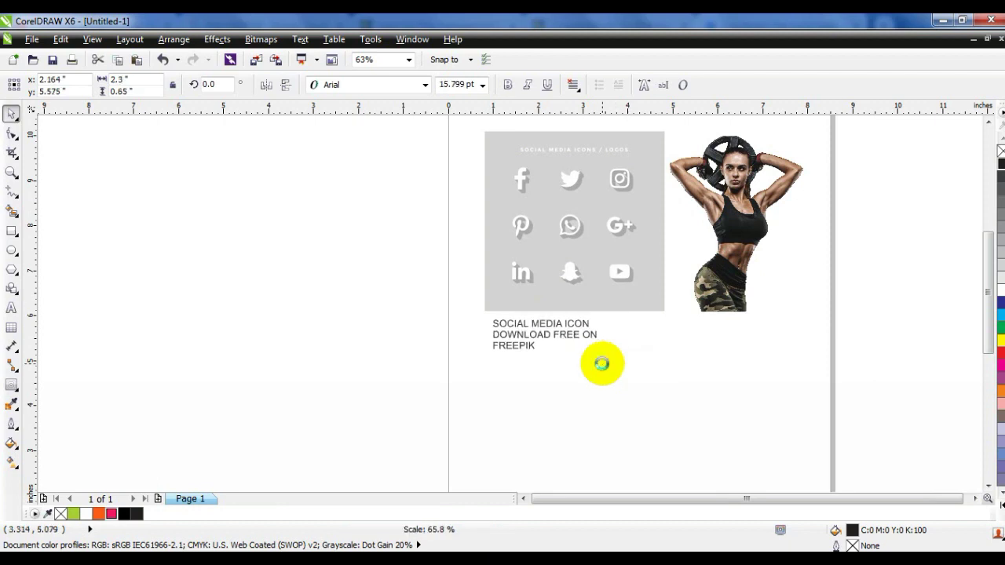
- Duplicate the caption beneath the woman's photo, replace its text with "PNG IMAGE" and enlarge it to about 25.3 pt
left_click_drag(546, 336, 729, 343)
right_click(730, 343, "ctrl")
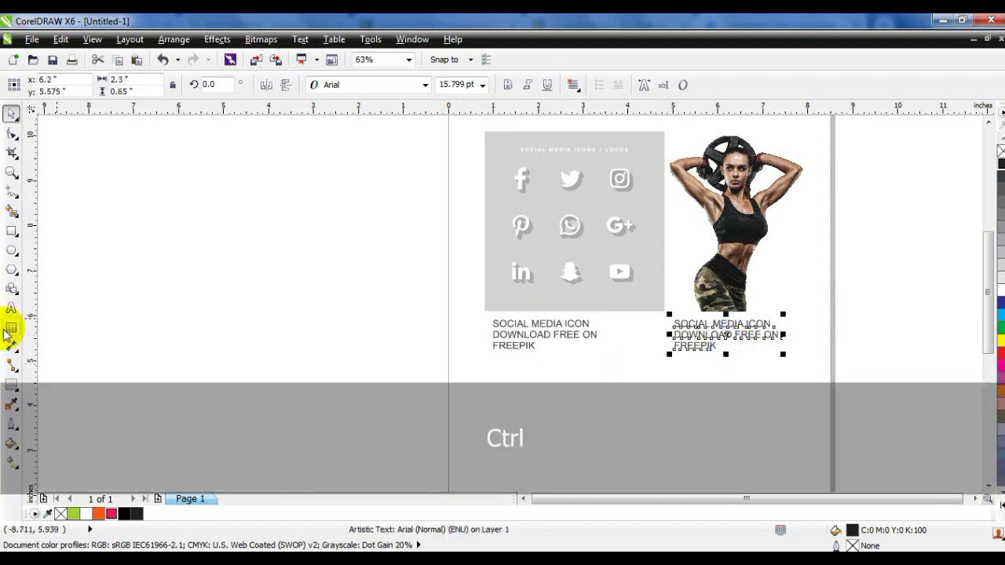
key("shift+Home")
key("shift+Up")
key("shift+Up")
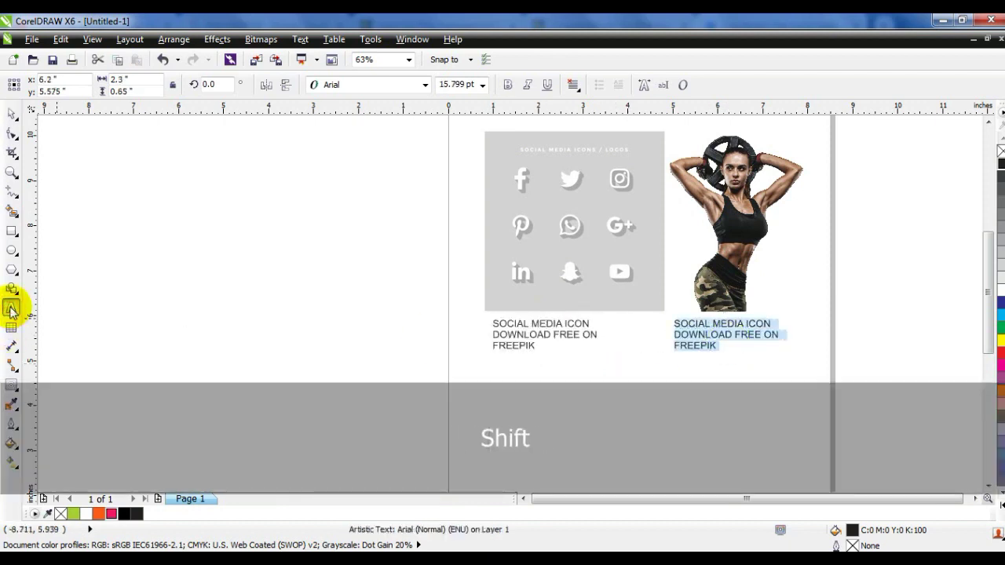
type("p")
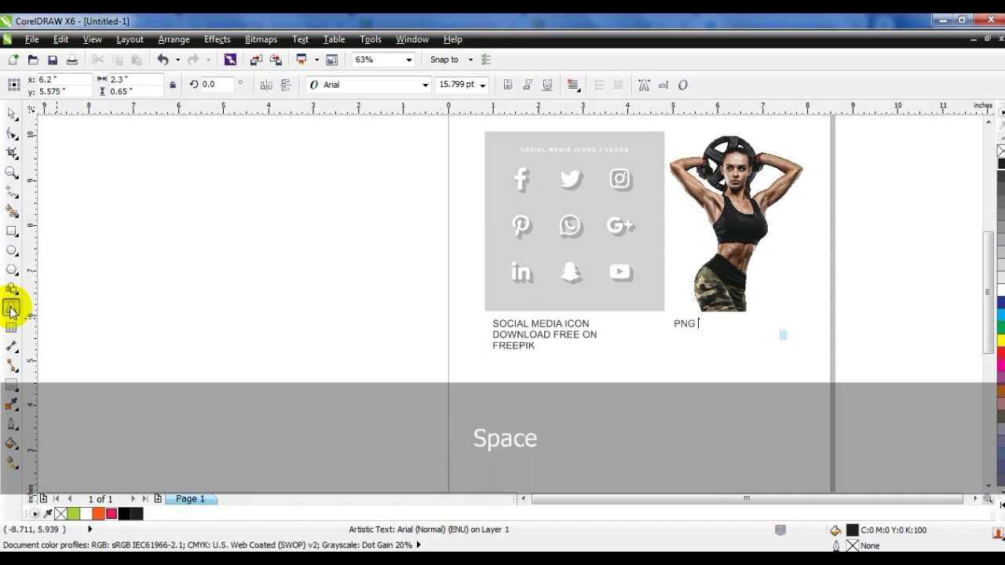
type("NG IMAGE")
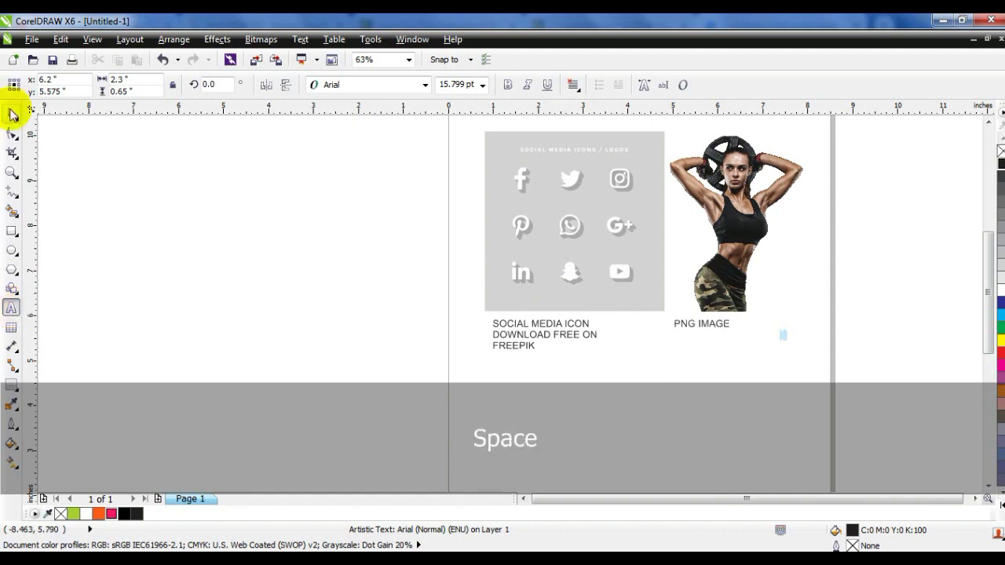
left_click(11, 114)
left_click_drag(734, 335, 767, 347)
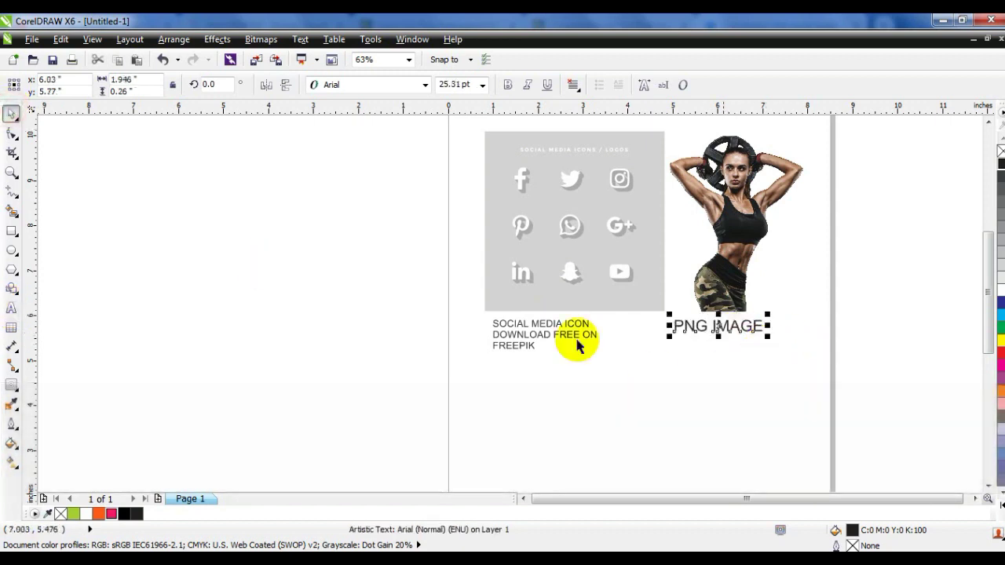
- Ungroup the social media icon sheet into separate objects
left_click(309, 311)
left_click(611, 260)
left_click(375, 87)
left_click(399, 225)
- Try moving the Pinterest icon on its own, and undo the move
left_click_drag(525, 229, 510, 234)
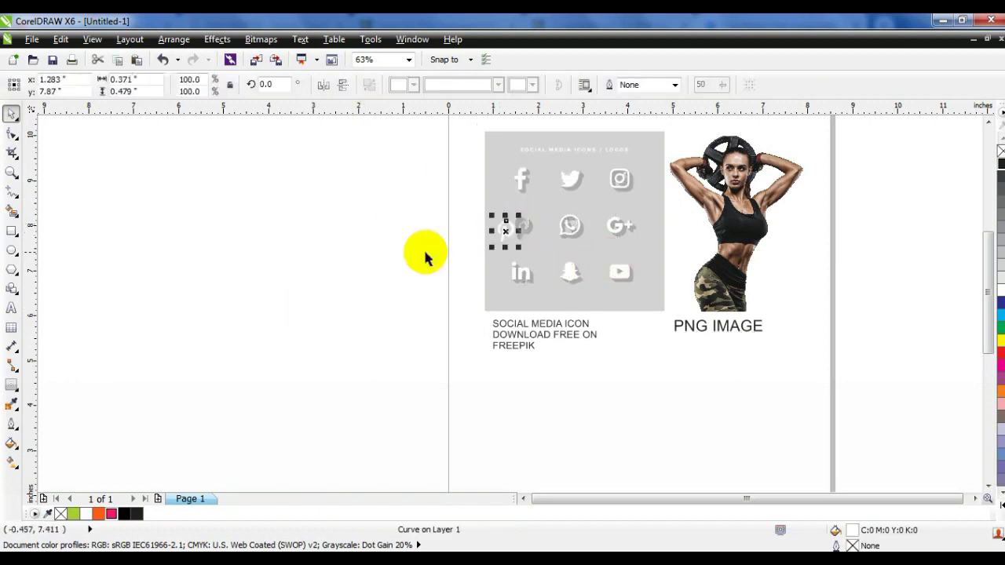
key("ctrl+z")
left_click(425, 252)
- Draw a square about 7.36 in wide in the empty area beside the page and fill it with C100 M100 Y100 K100 black
left_click(524, 500)
left_click(524, 500)
left_click(524, 501)
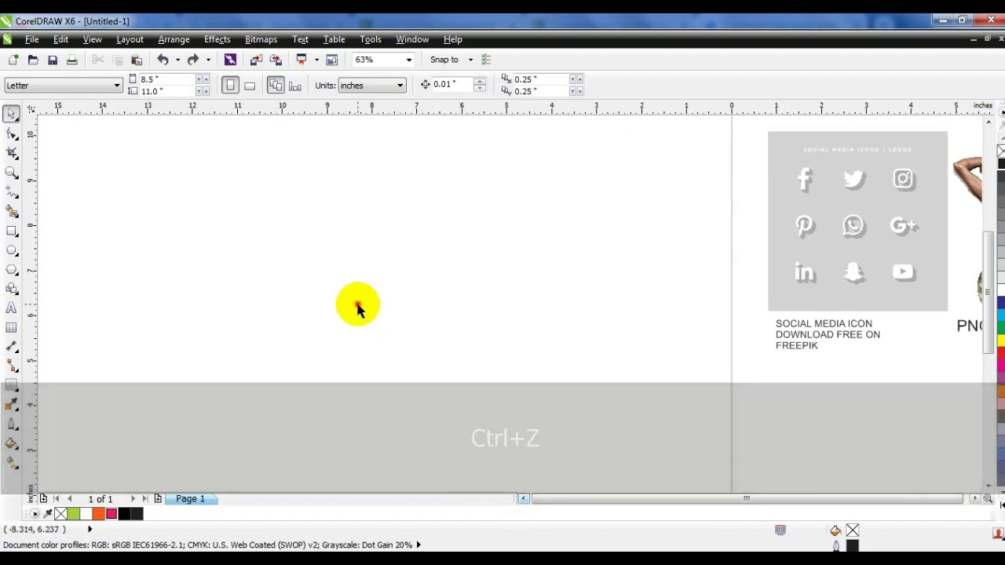
left_click(11, 231)
left_click_drag(262, 130, 581, 462)
left_click(11, 114)
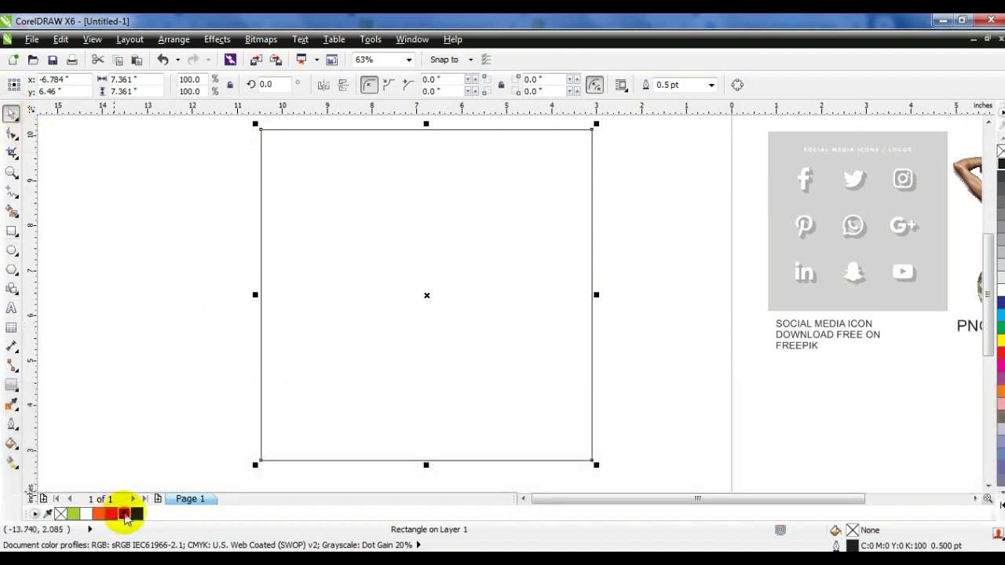
left_click(124, 513)
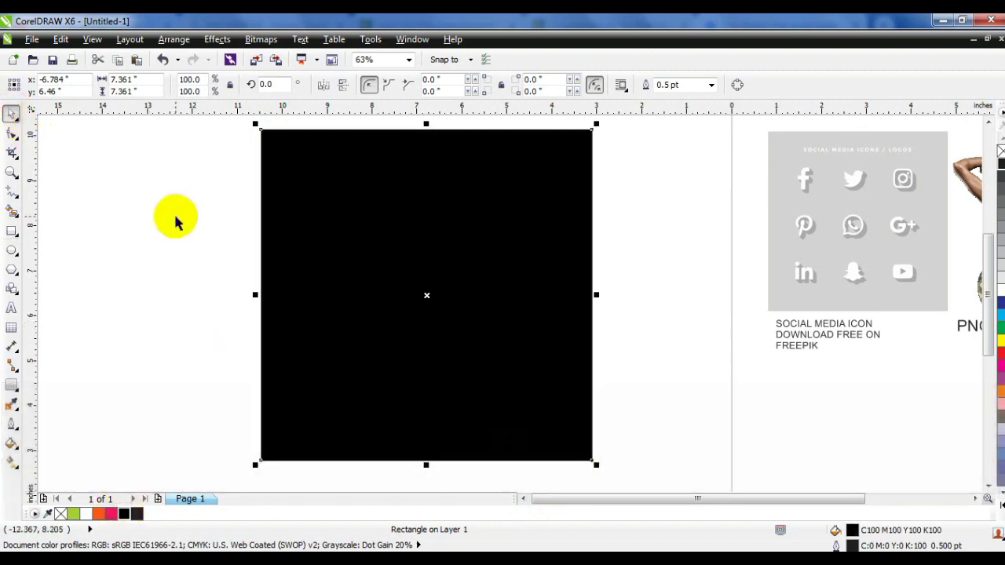
- Apply a linear fountain fill to the square, running from black at its bottom to dark grey near its top
left_click(12, 463)
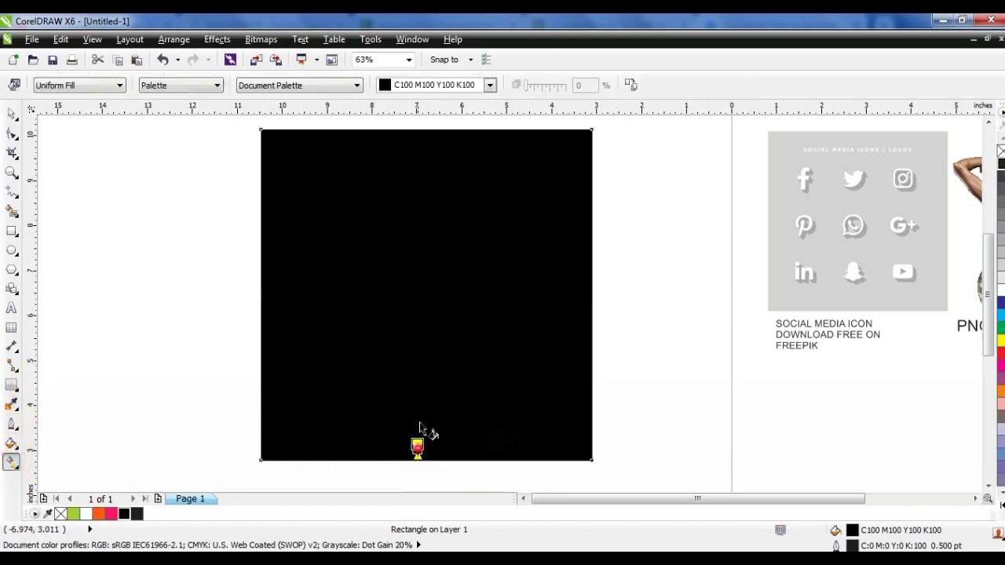
left_click_drag(417, 450, 425, 206)
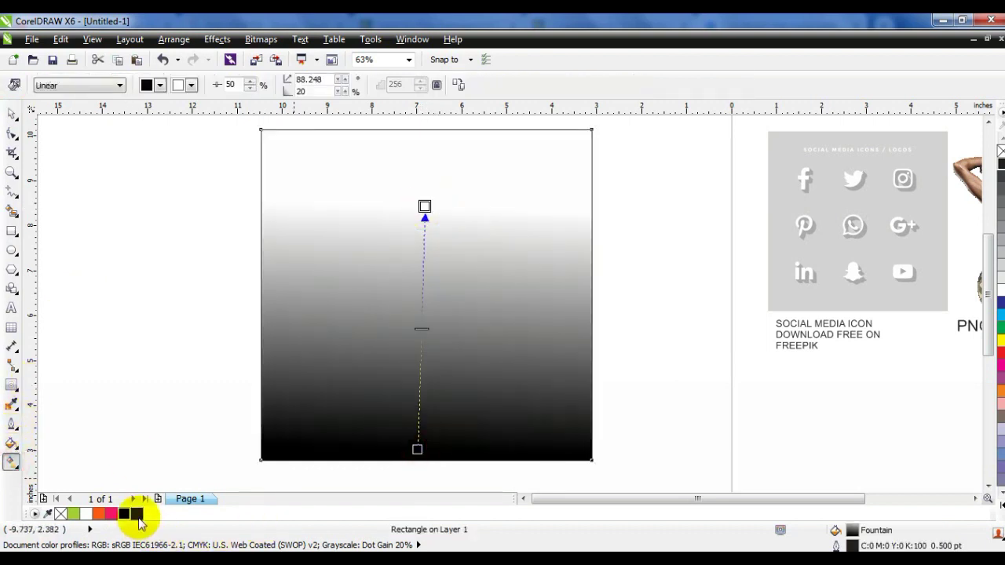
left_click_drag(288, 405, 423, 207)
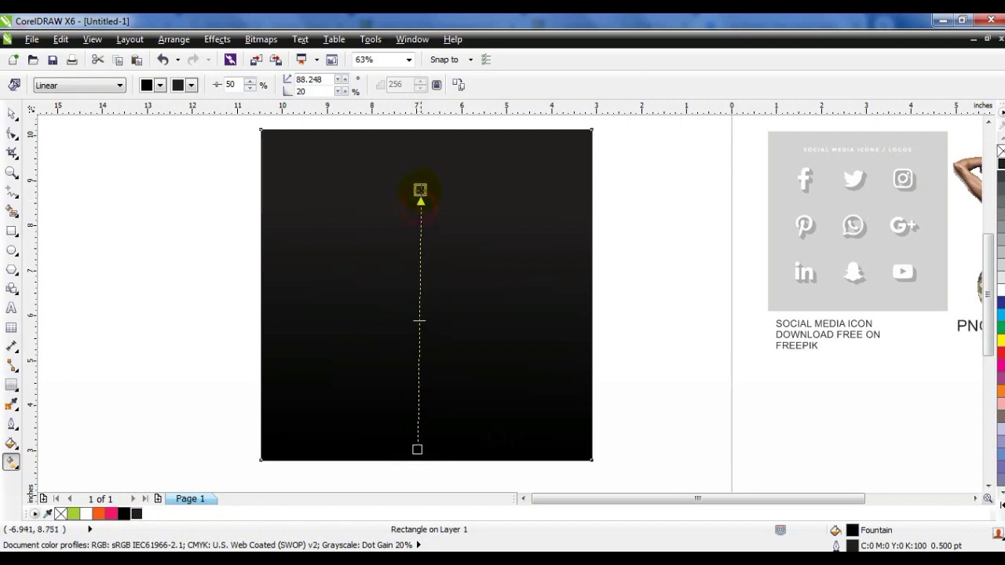
left_click(11, 115)
left_click(102, 280)
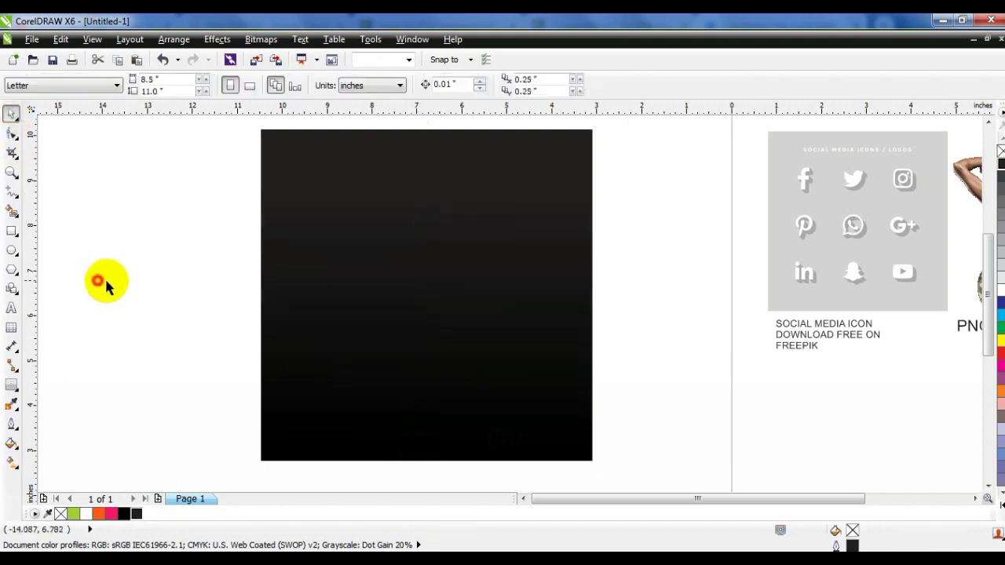
- Move the woman's photo onto the edge of the black square and bring it to the front of the page
left_click_drag(974, 179, 565, 274)
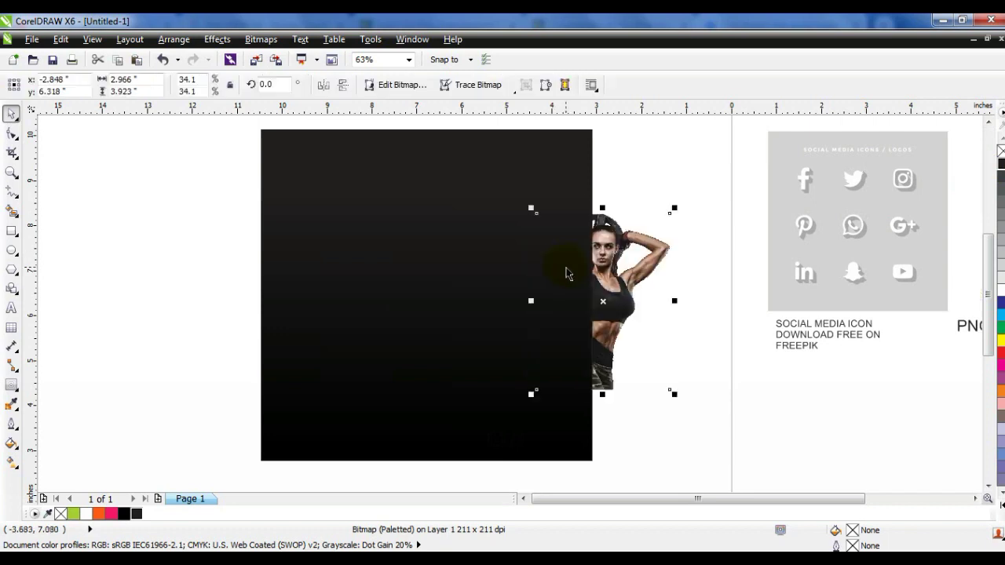
right_click(628, 300)
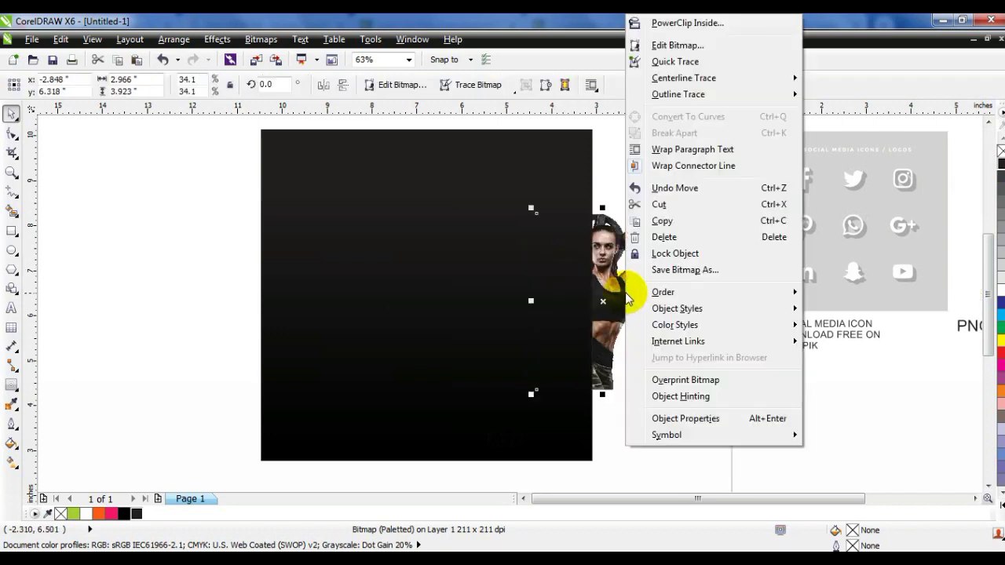
mouse_move(672, 294)
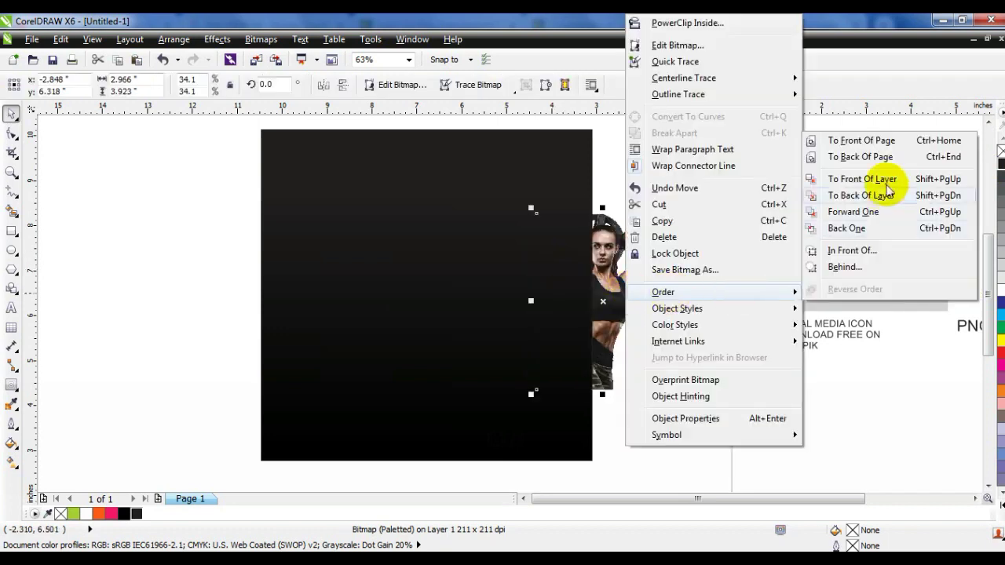
left_click(873, 150)
- Place the photo at the square's bottom edge, enlarge it to about 4.68 by 6.19 in and centre it horizontally on the square
left_click_drag(601, 322, 411, 385)
left_click_drag(481, 279, 540, 201)
left_click_drag(340, 208, 316, 173)
left_click_drag(540, 170, 538, 173)
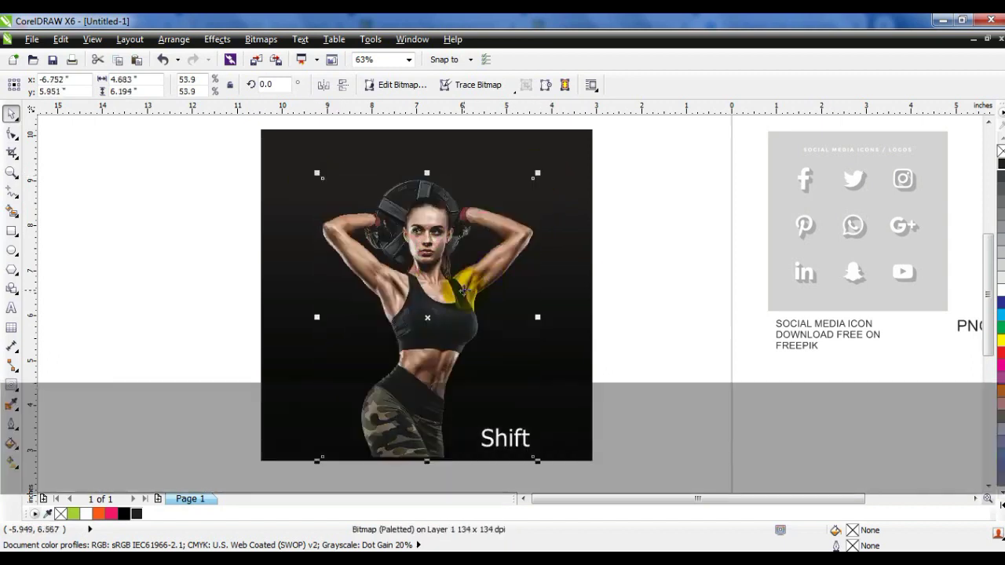
left_click_drag(464, 290, 464, 294)
left_click(591, 329, "shift")
key("c")
left_click(630, 328)
left_click(457, 323)
- Reduce the photo to about 4.41 by 5.83 in and realign it to the square's horizontal centre
left_click_drag(534, 175, 523, 192)
left_click(560, 211, "shift")
key("c")
left_click(684, 225)
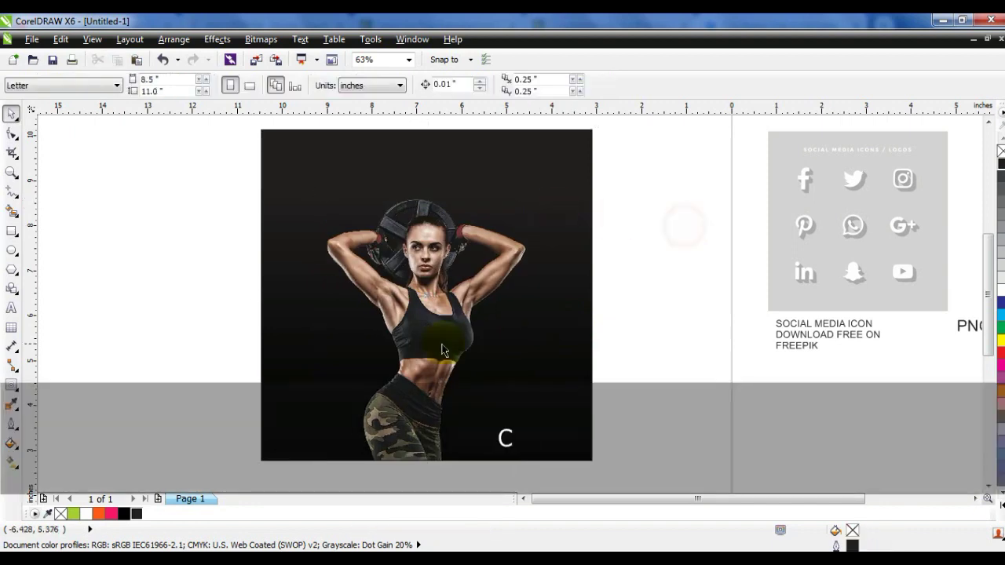
- Convert the woman's photo to a 300 dpi Grayscale (8-bit) bitmap with anti-aliasing and a transparent background
left_click(442, 344)
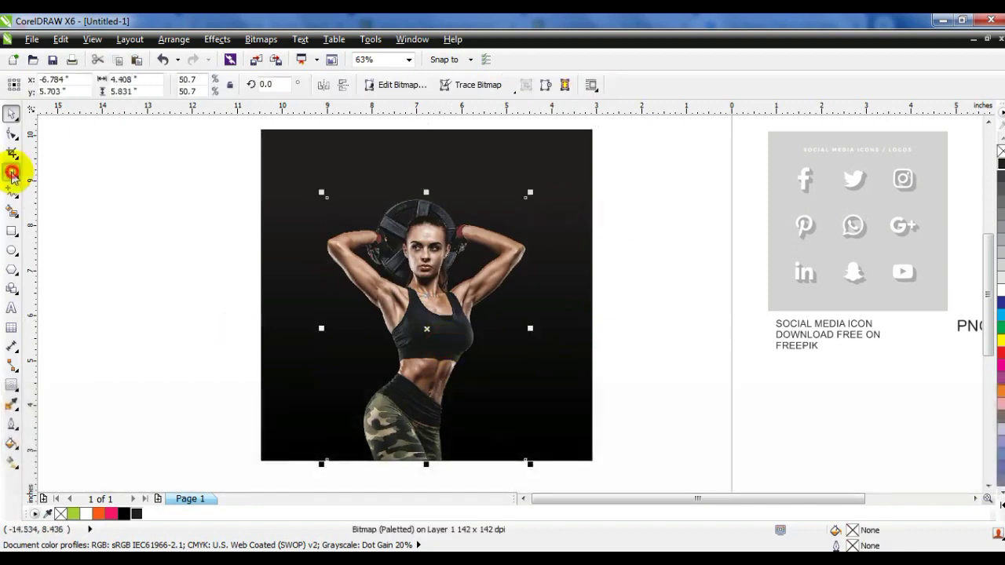
left_click(12, 171)
left_click_drag(298, 221, 604, 465)
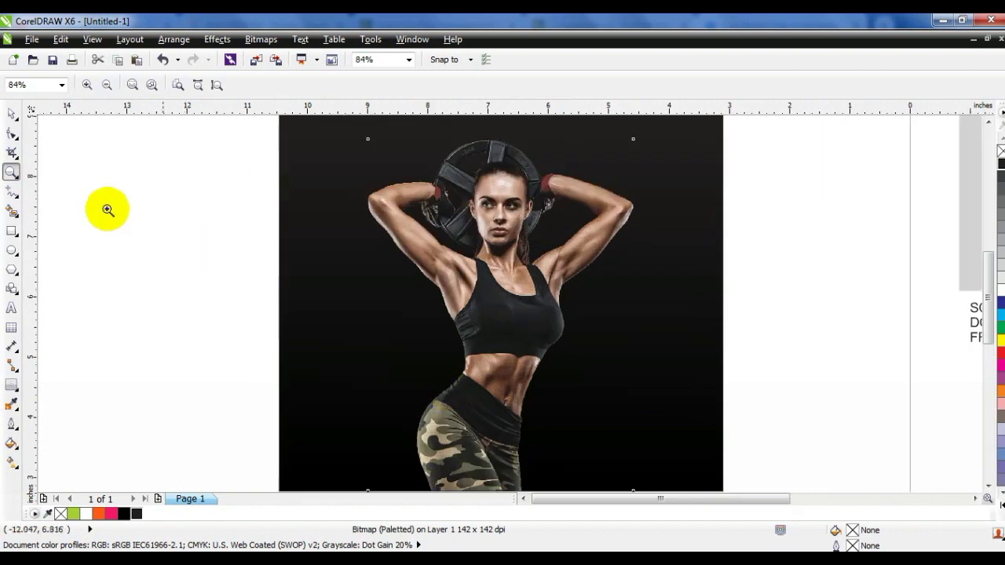
left_click(11, 115)
left_click(260, 40)
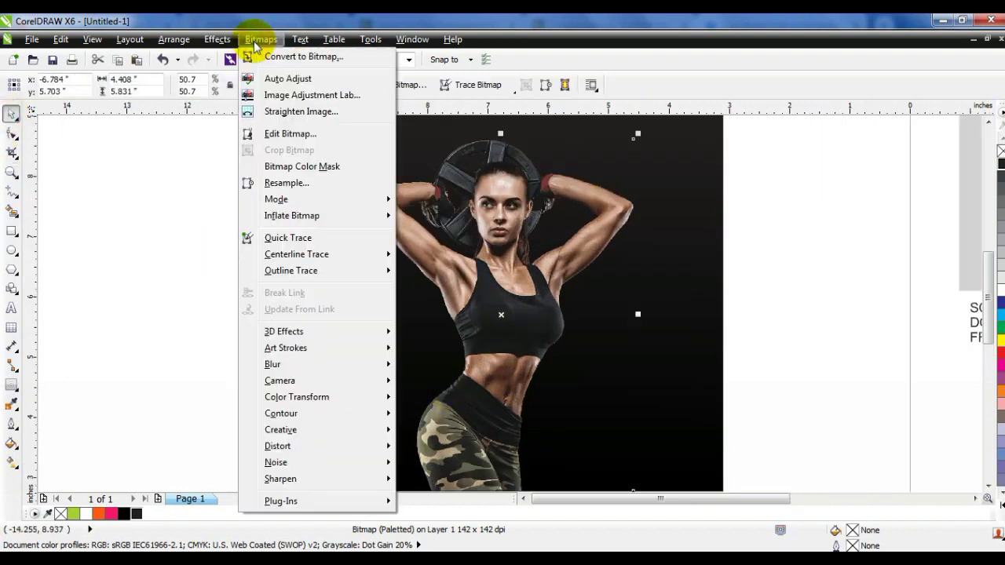
left_click(266, 56)
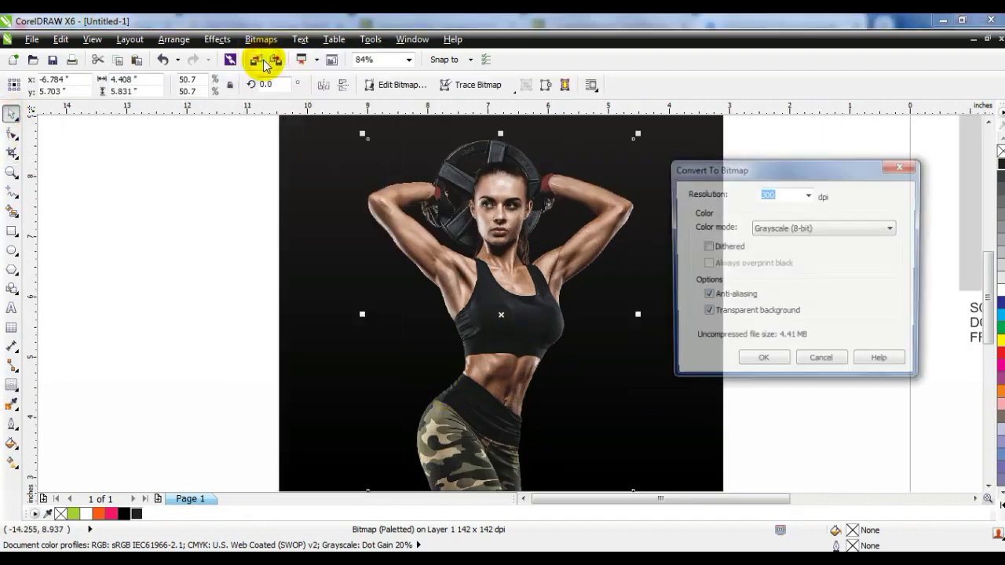
left_click(805, 229)
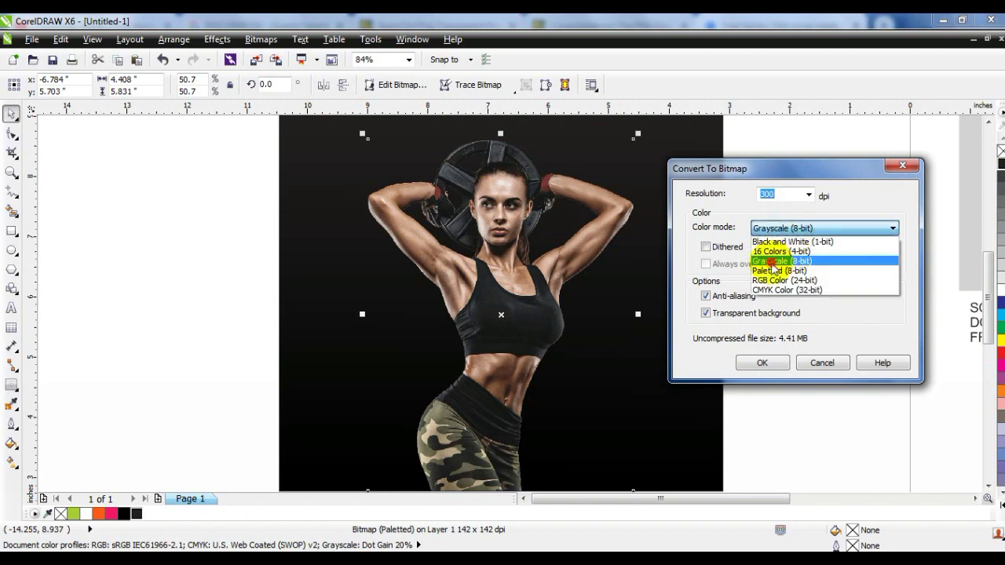
left_click(801, 261)
left_click(764, 363)
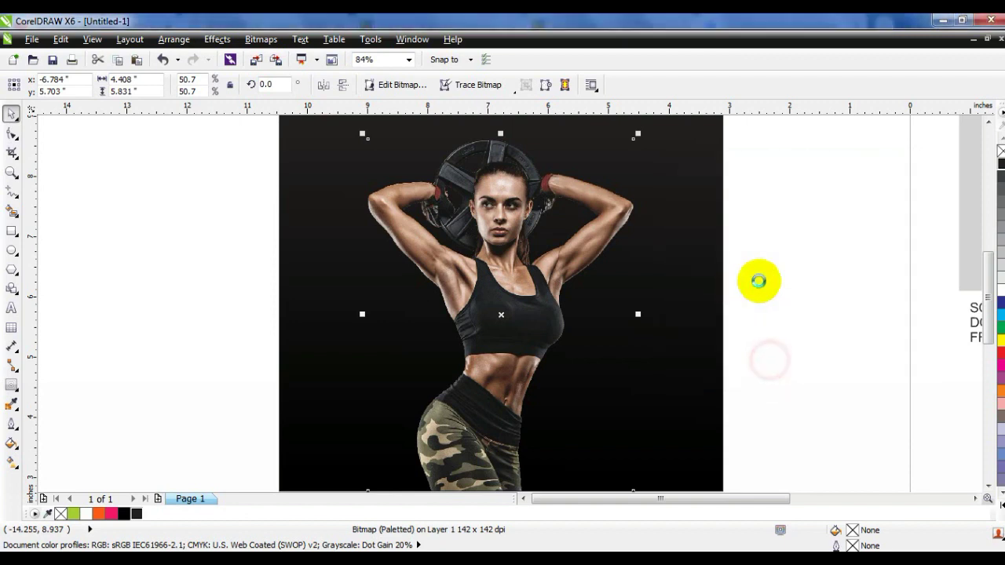
- Apply a Brightness/Contrast/Intensity adjustment to the photo with brightness -3, contrast 19 and intensity 2
left_click(218, 41)
mouse_move(236, 56)
left_click(426, 131)
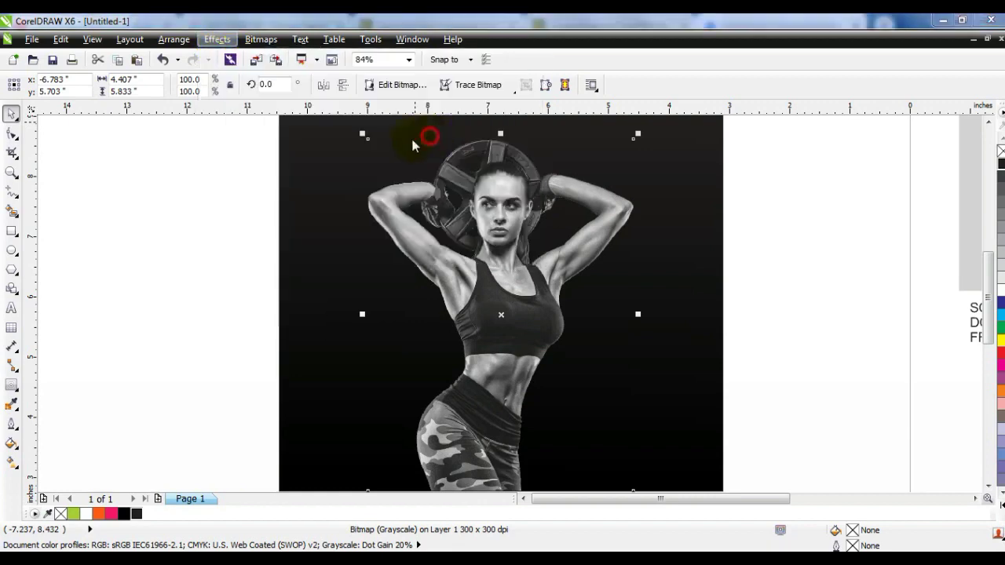
left_click_drag(519, 217, 800, 203)
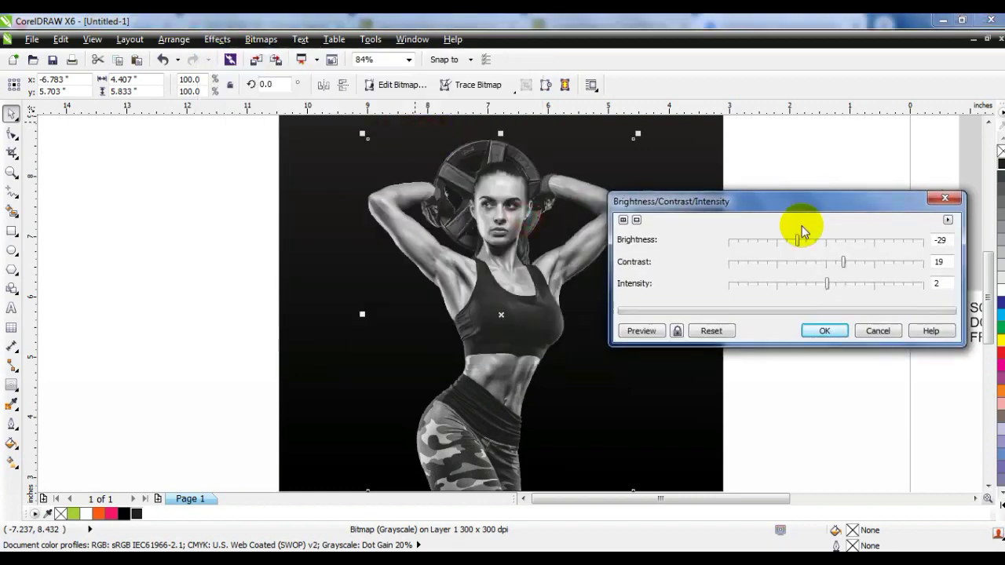
left_click_drag(810, 242, 815, 242)
left_click(678, 332)
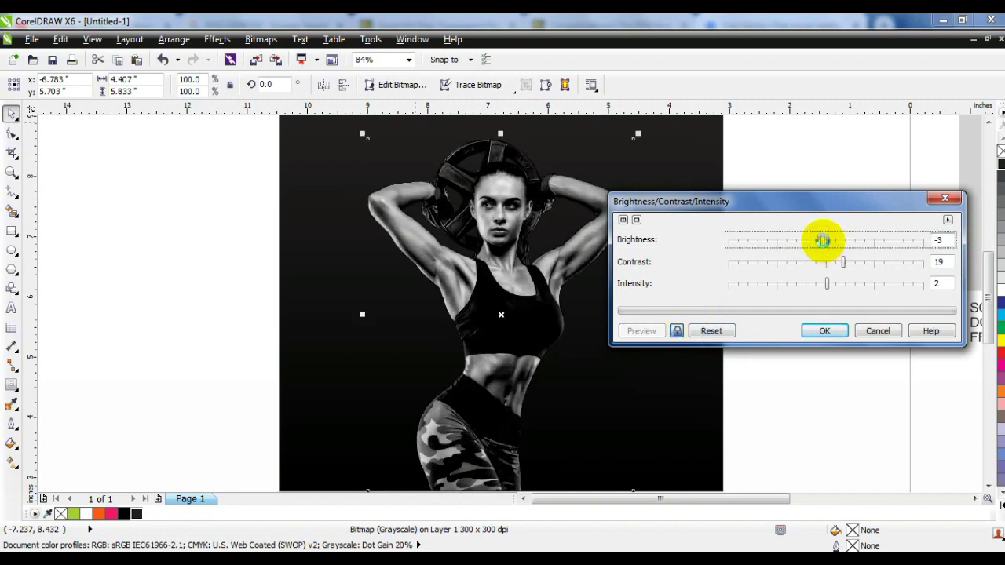
left_click(825, 333)
left_click(815, 344)
- Draw a three-sided polygon in the empty area beside the black square and enlarge it to about 7.08 by 6.13 in
left_click(698, 326)
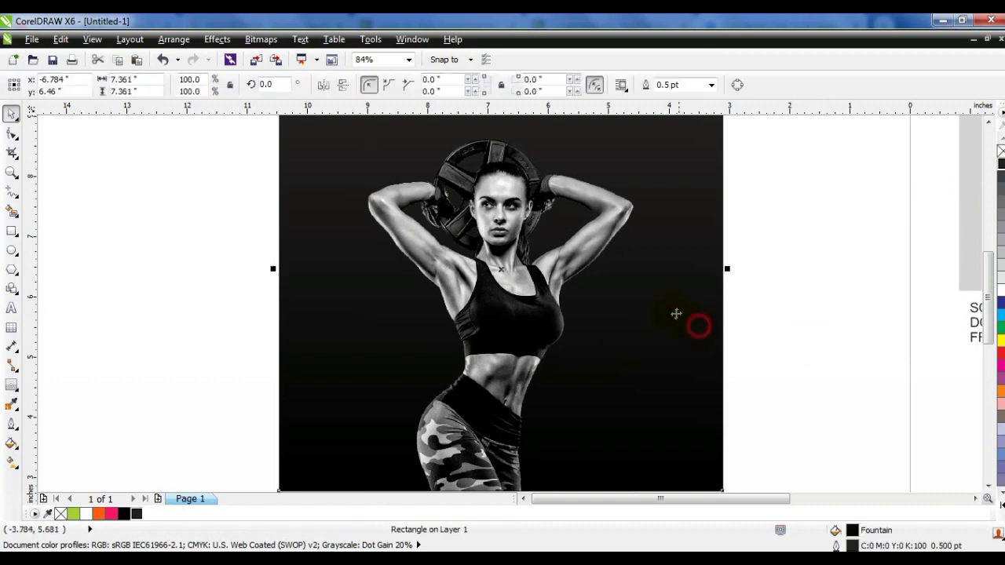
key("shift+F2")
left_click(767, 317)
left_click(522, 499)
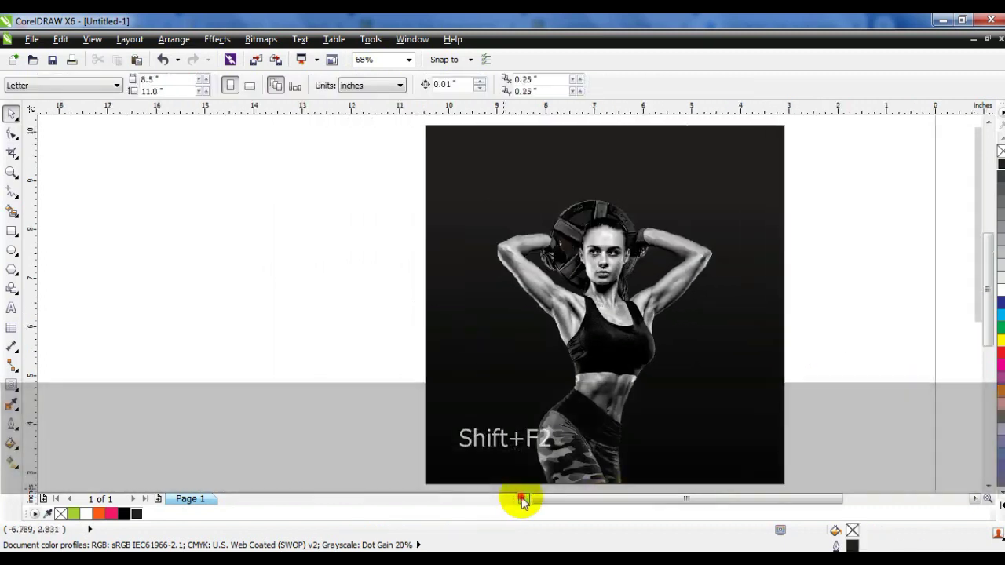
left_click(523, 500)
left_click(523, 500)
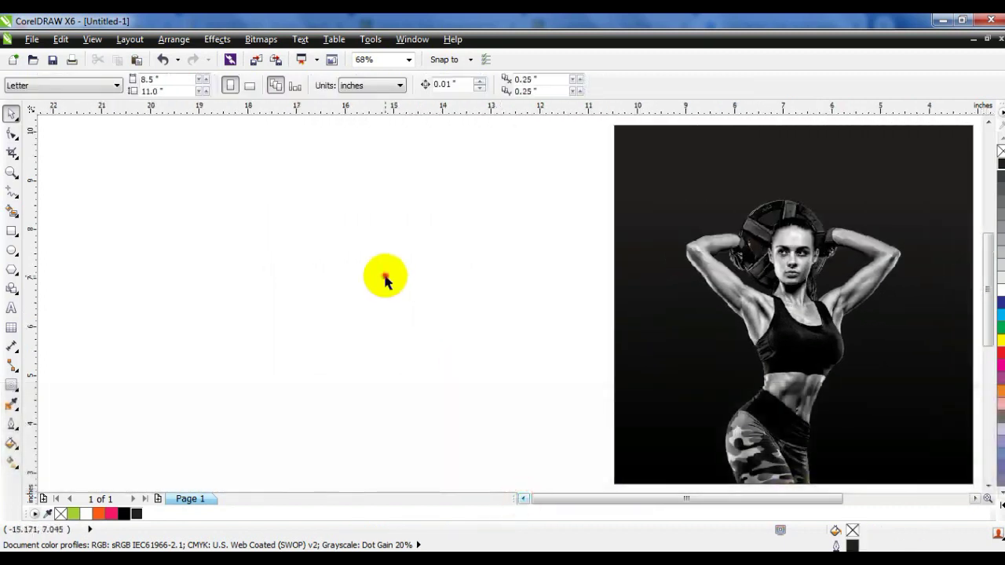
left_click(11, 271)
left_click_drag(258, 147, 431, 406)
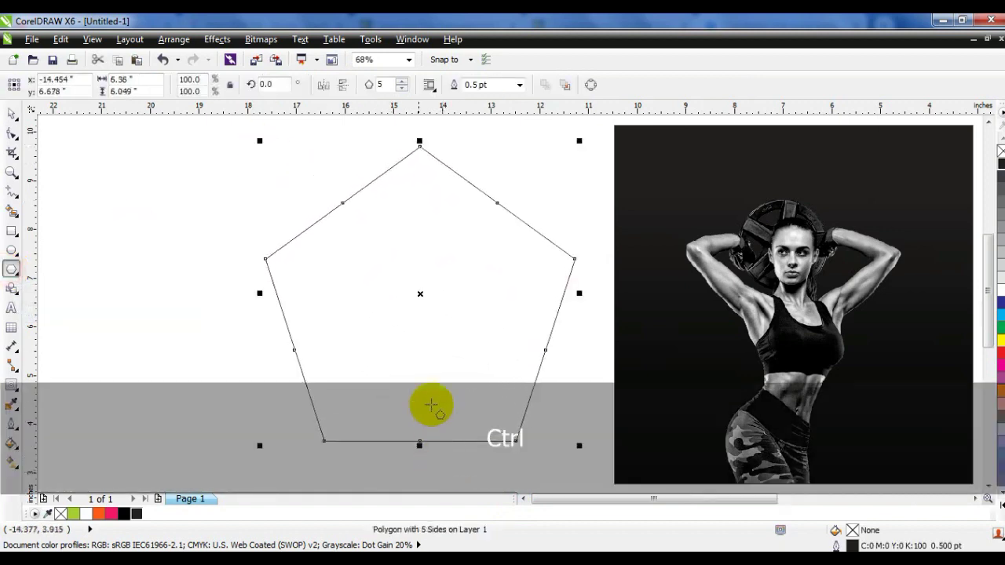
left_click(401, 88)
left_click(403, 89)
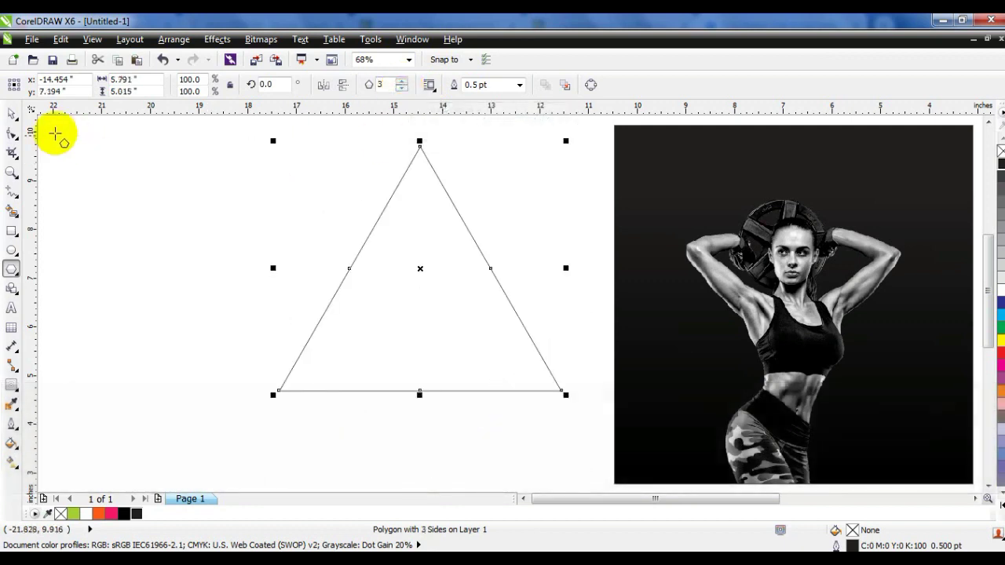
left_click(12, 114)
left_click_drag(273, 397, 211, 450)
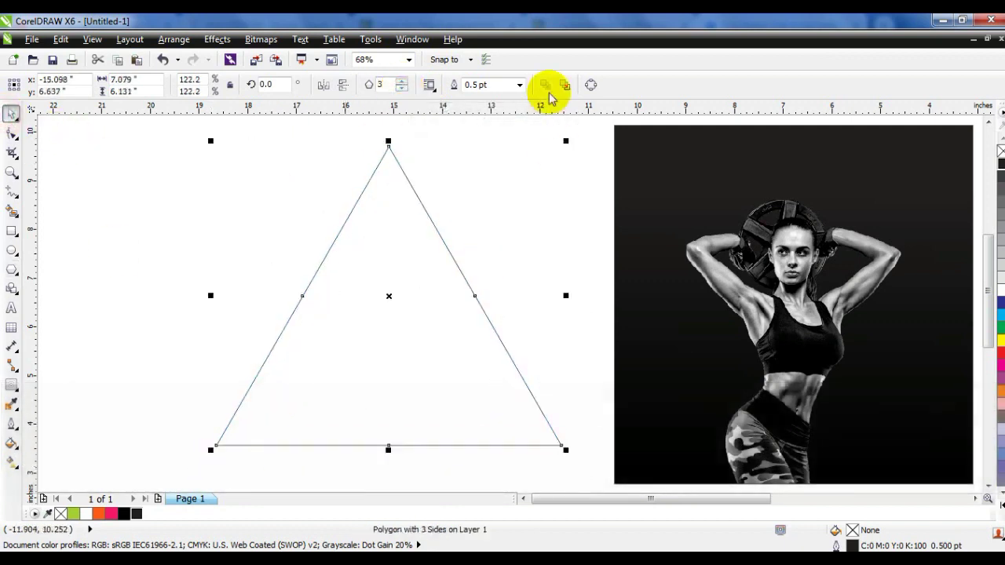
- Set the triangle's outline to 4 pt and round its corners with a 0.5 in fillet
left_click(519, 85)
left_click(482, 176)
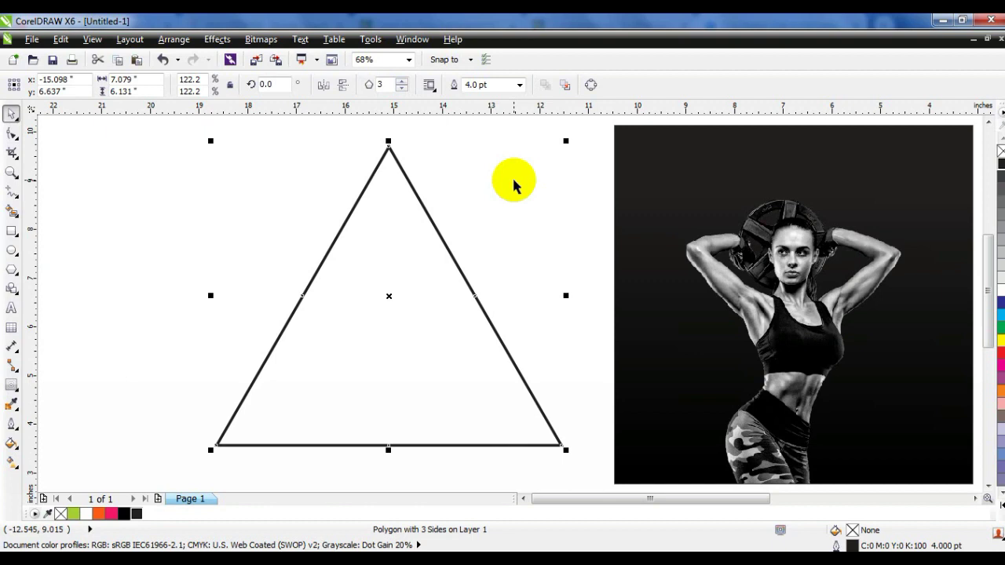
left_click(412, 39)
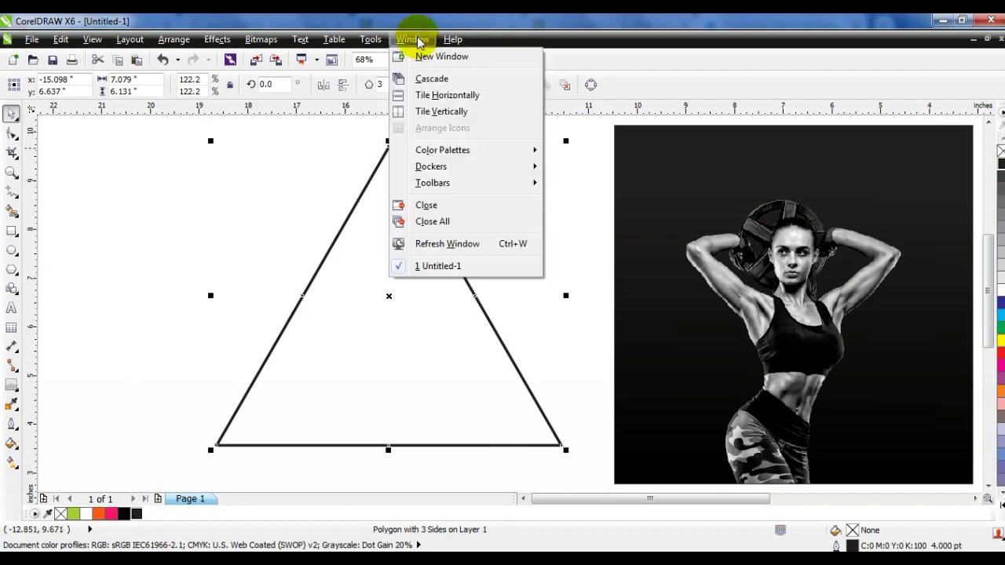
mouse_move(428, 166)
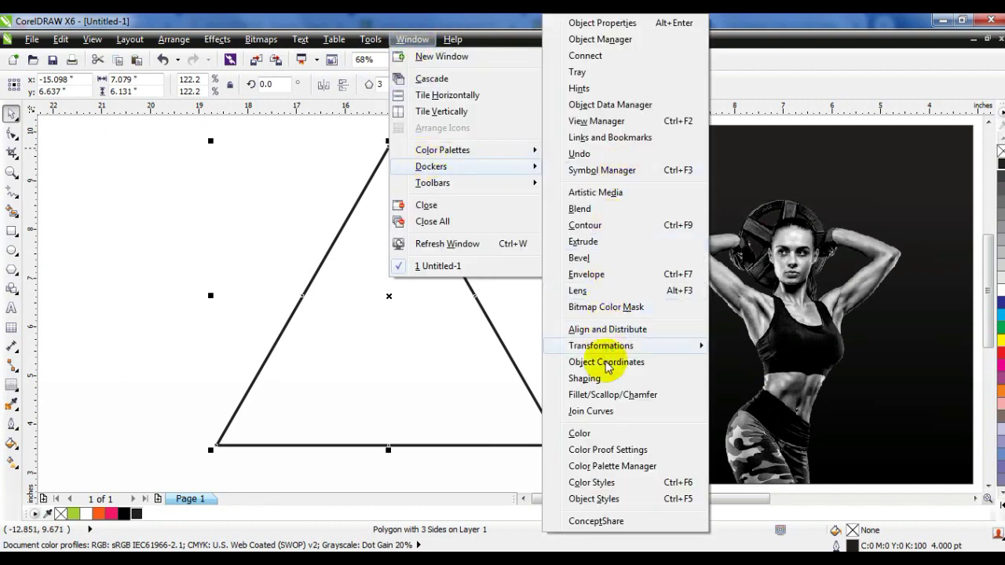
left_click(598, 395)
left_click(812, 144)
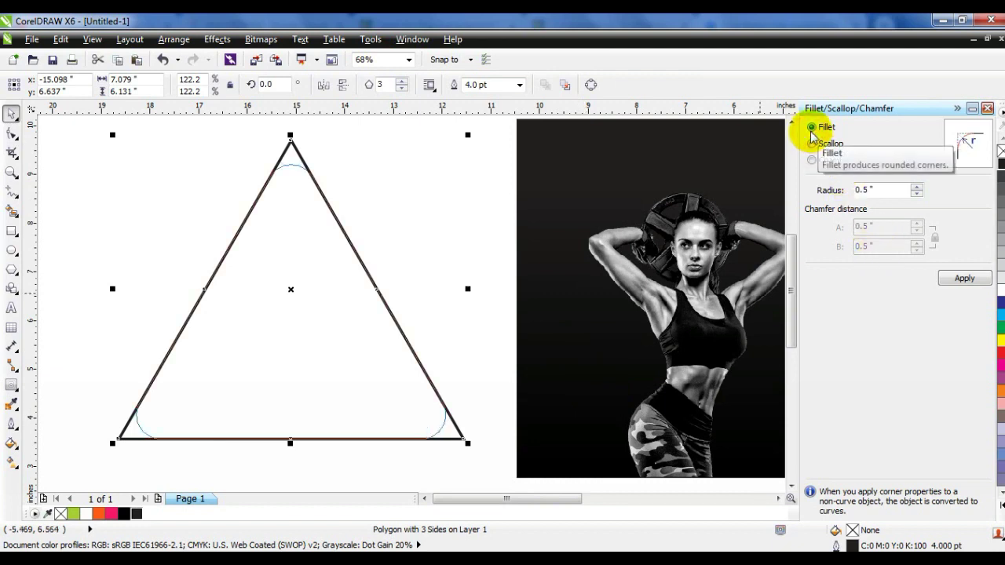
left_click(951, 282)
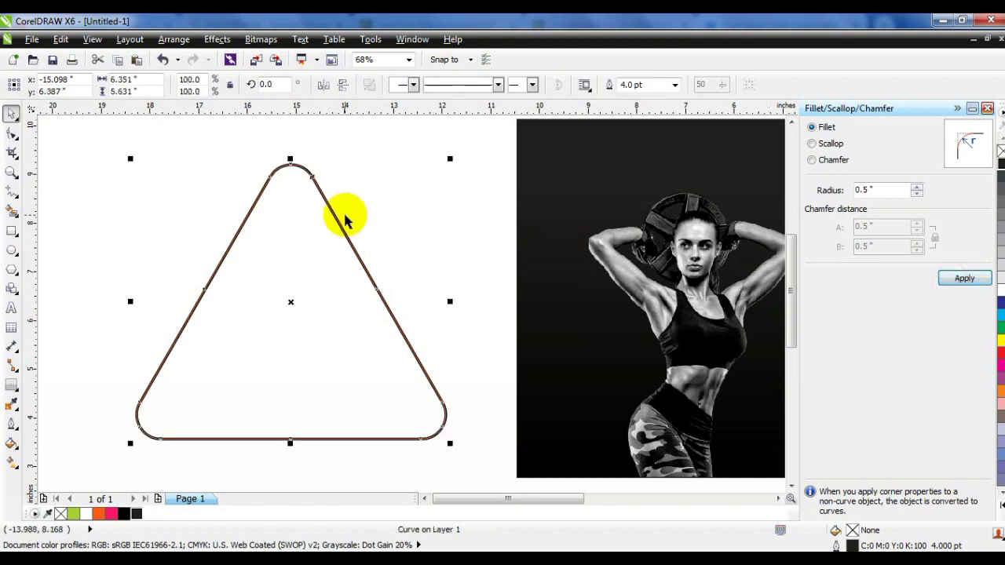
- Add a one-step inward contour of about 0.866 in, break it apart and combine both outlines into one hollow triangle
left_click(11, 388)
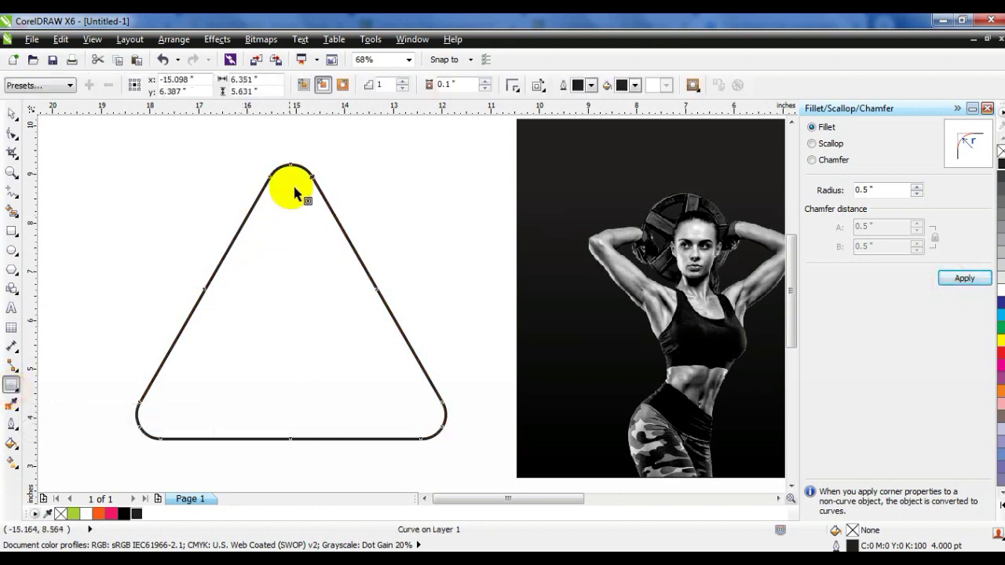
left_click_drag(291, 169, 287, 208)
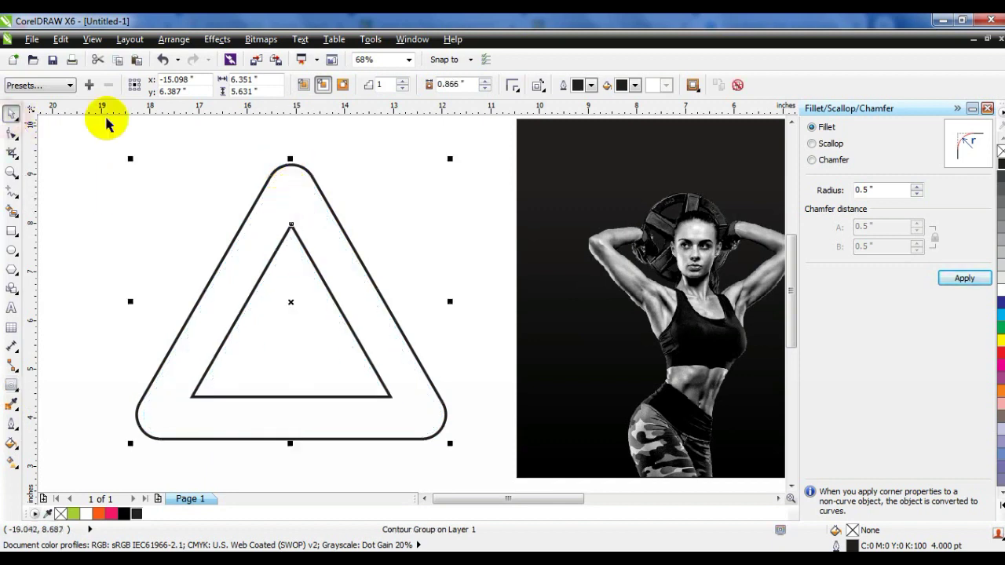
left_click(174, 39)
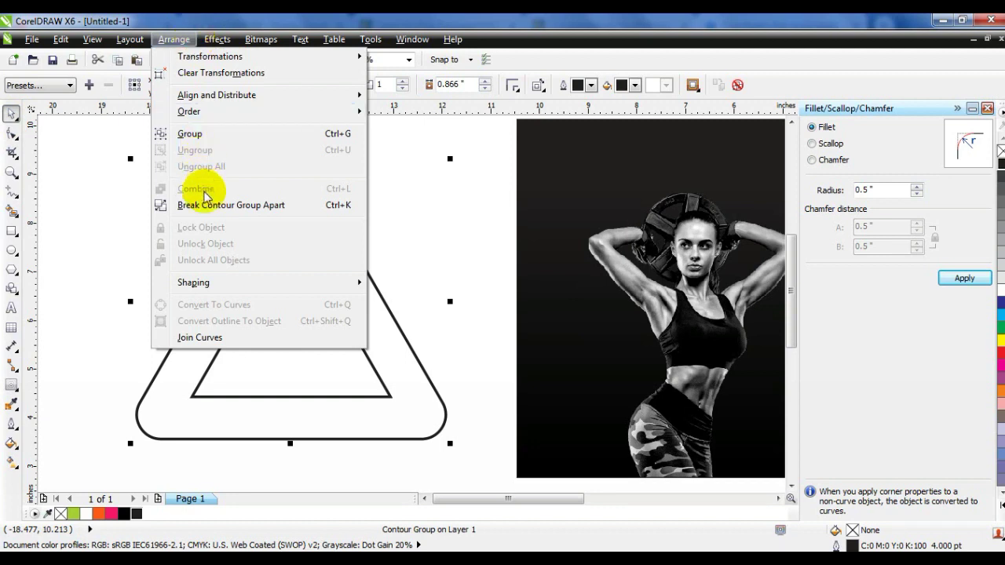
left_click(201, 205)
left_click_drag(69, 131, 476, 453)
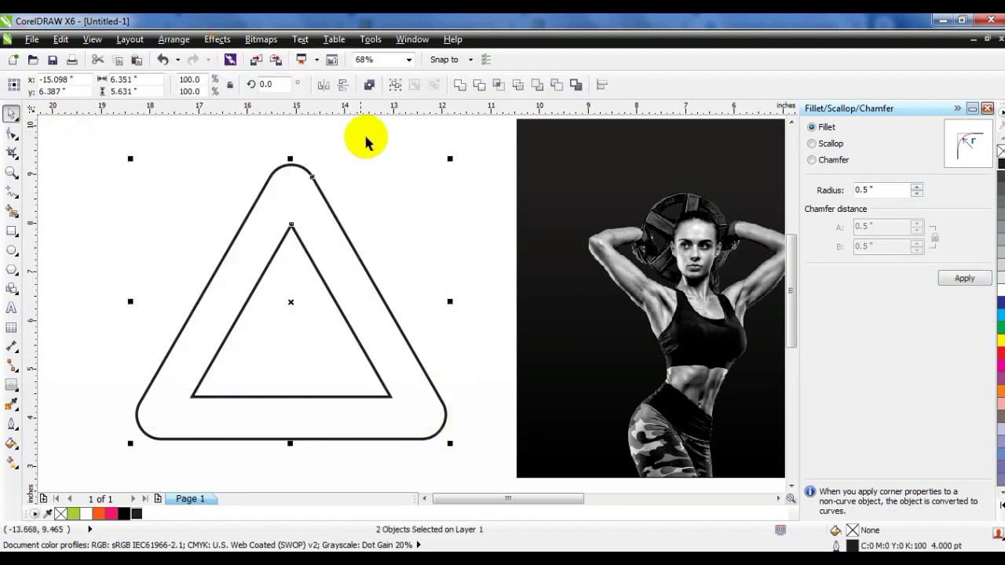
left_click(370, 86)
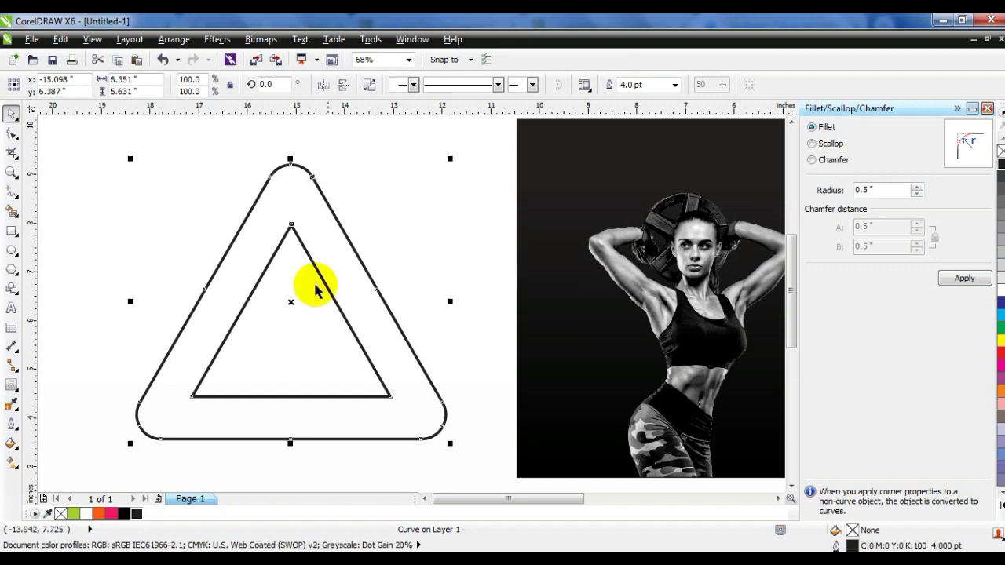
- Rotate the hollow triangle to 270° and reduce it to about 4.17 by 4.71 in with a white fill
left_click(288, 300)
left_click_drag(454, 159, 395, 410)
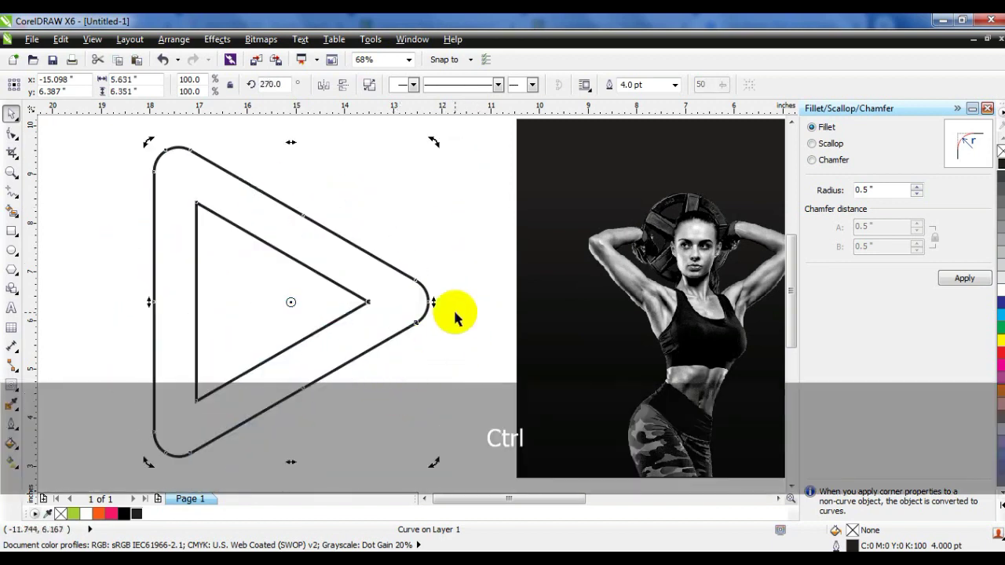
left_click(364, 303)
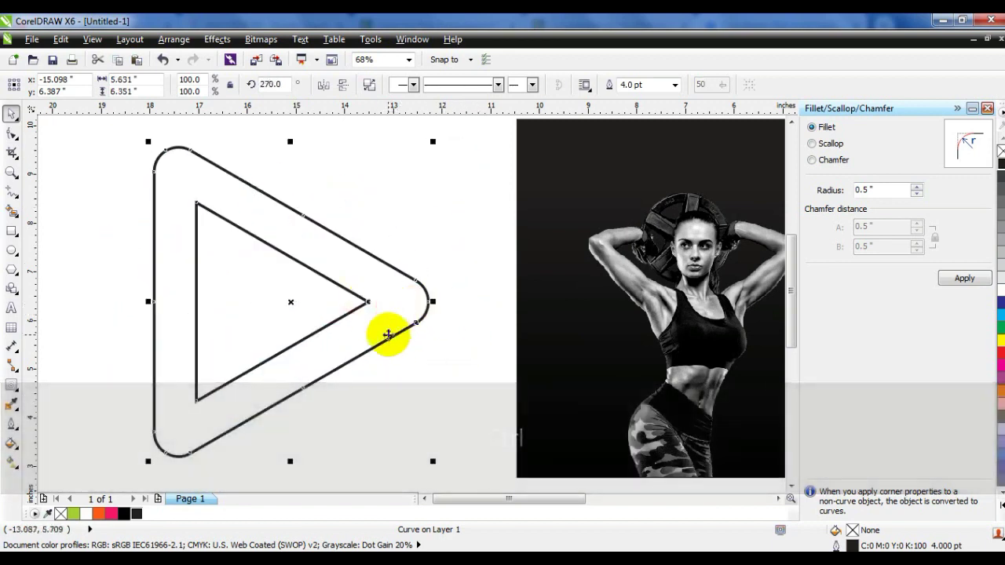
left_click_drag(430, 462, 397, 420)
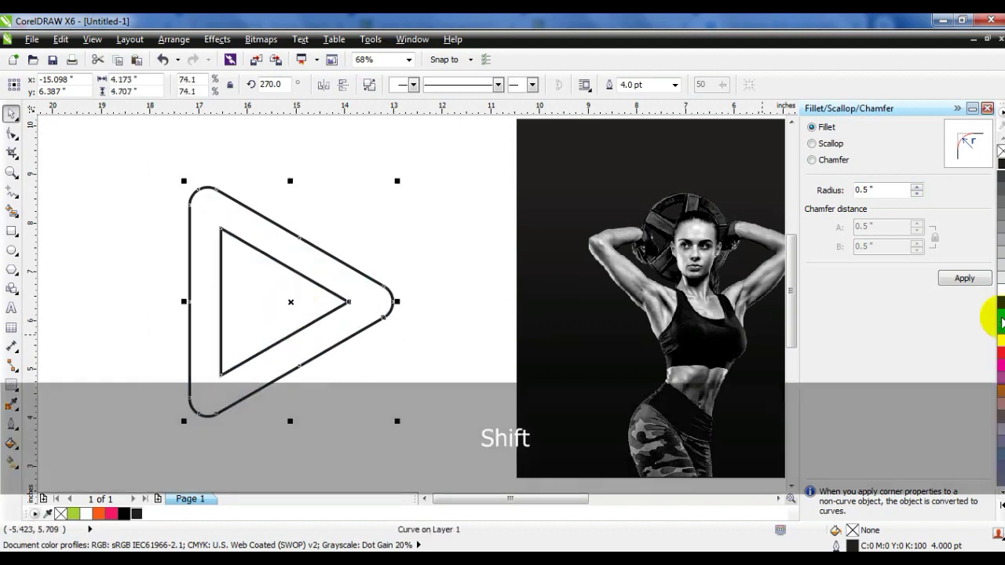
left_click(988, 109)
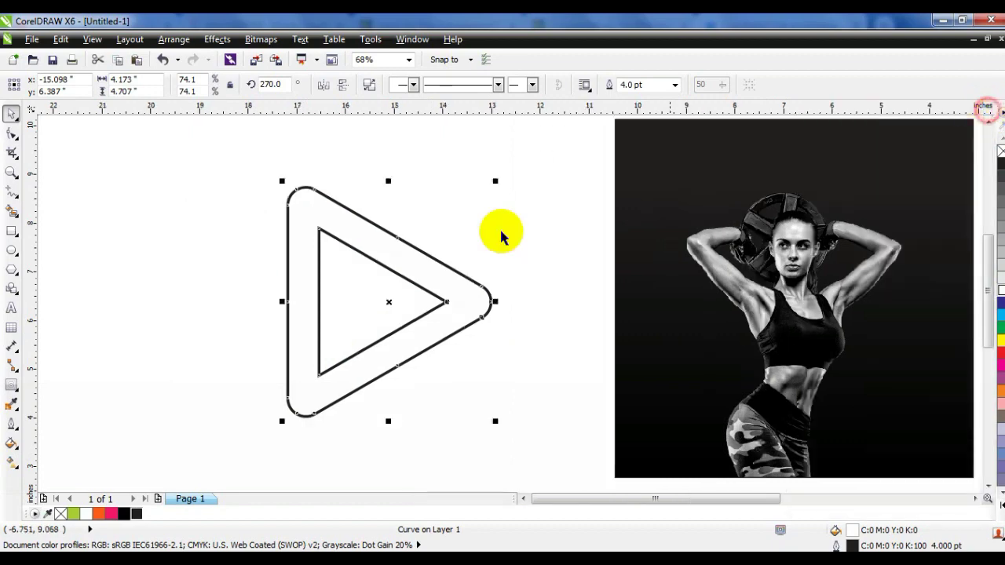
- Move the hollow triangle onto the poster over the woman and enlarge it to about 5.17 by 5.83 in
left_click_drag(417, 288, 817, 318)
left_click(922, 396)
key("shift+F2")
key("Escape")
left_click_drag(552, 316, 576, 301)
left_click_drag(635, 203, 657, 183)
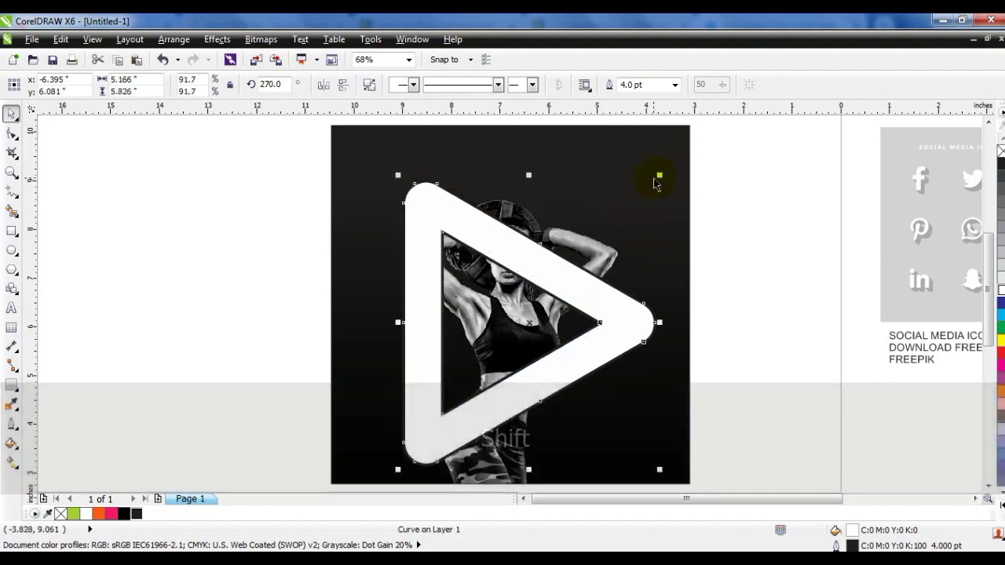
- Fill the hollow triangle with a linear gradient from orange at its flat side to pink at its tip
left_click(99, 514)
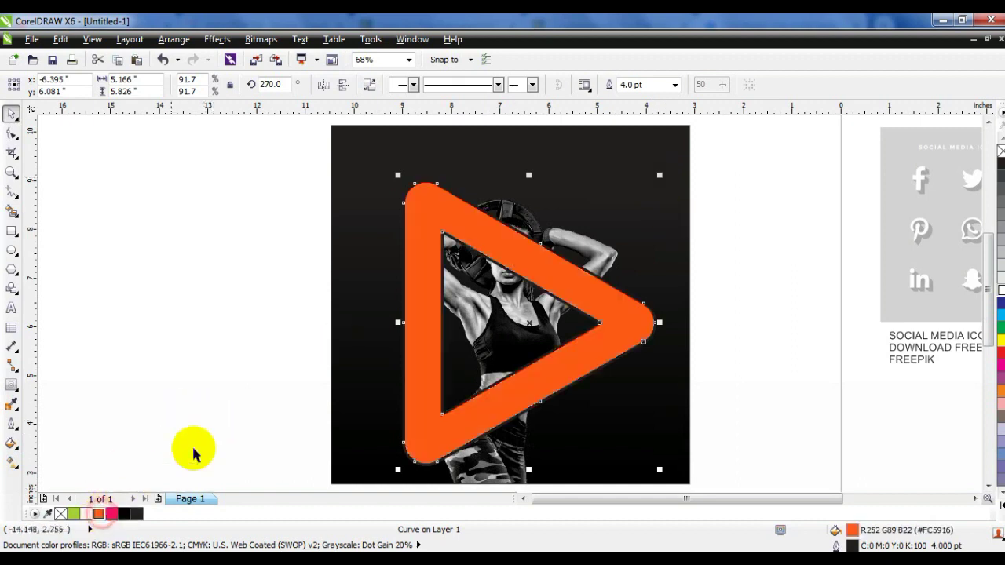
left_click(12, 462)
left_click_drag(599, 343, 599, 343)
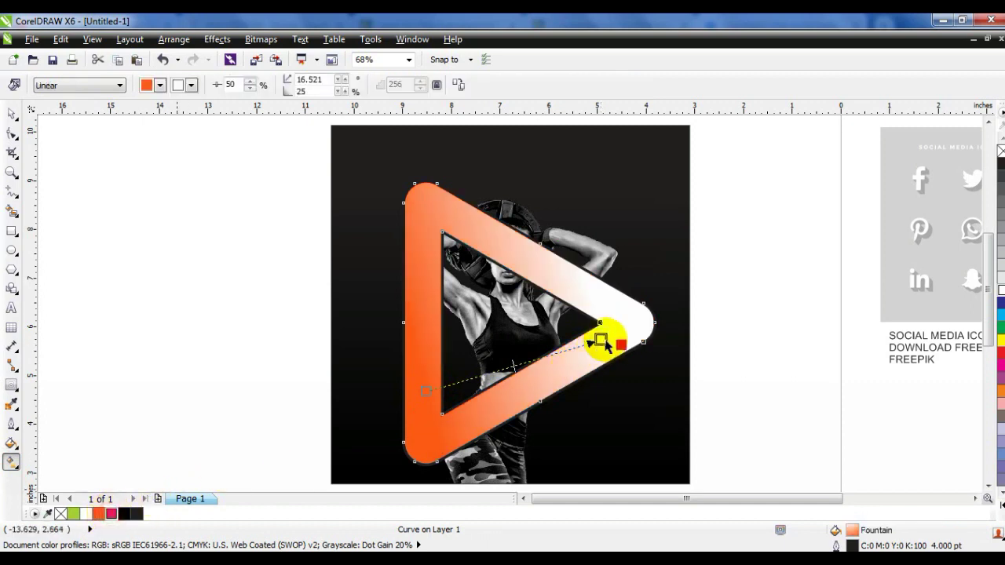
left_click_drag(603, 344, 601, 341)
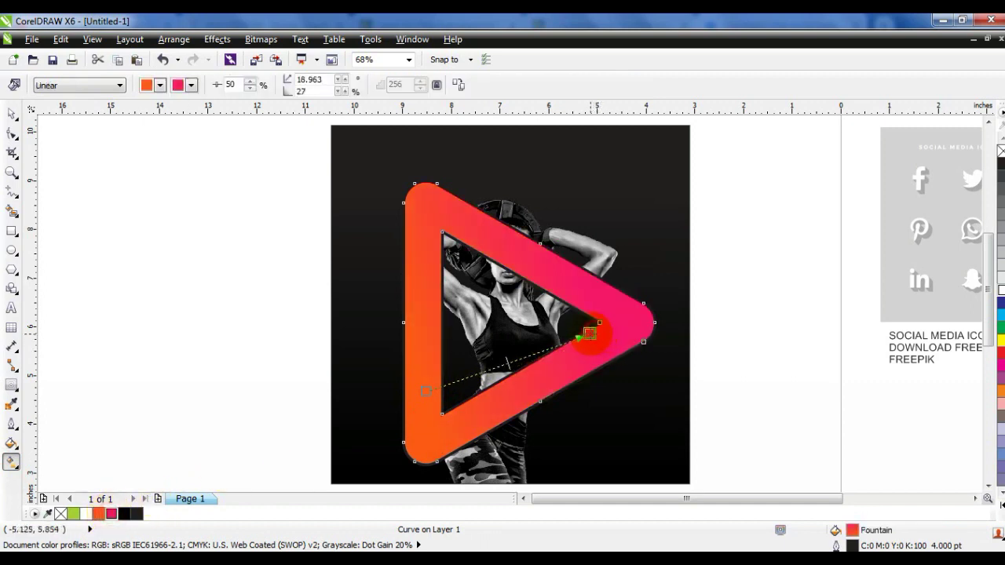
- Remove the gradient triangle's outline and send it back one level, behind the woman's photo
left_click(12, 113)
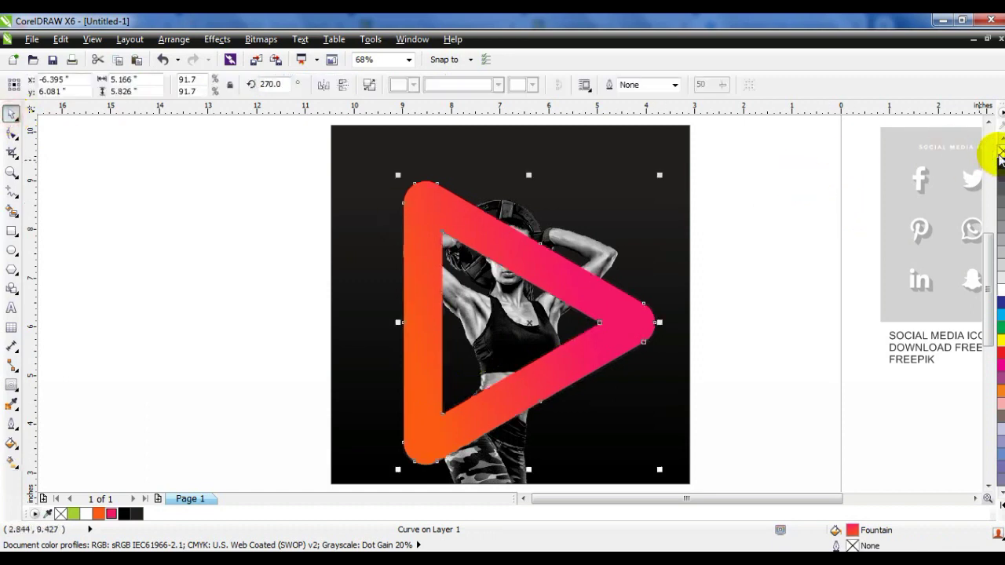
key("ctrl+Page_Down")
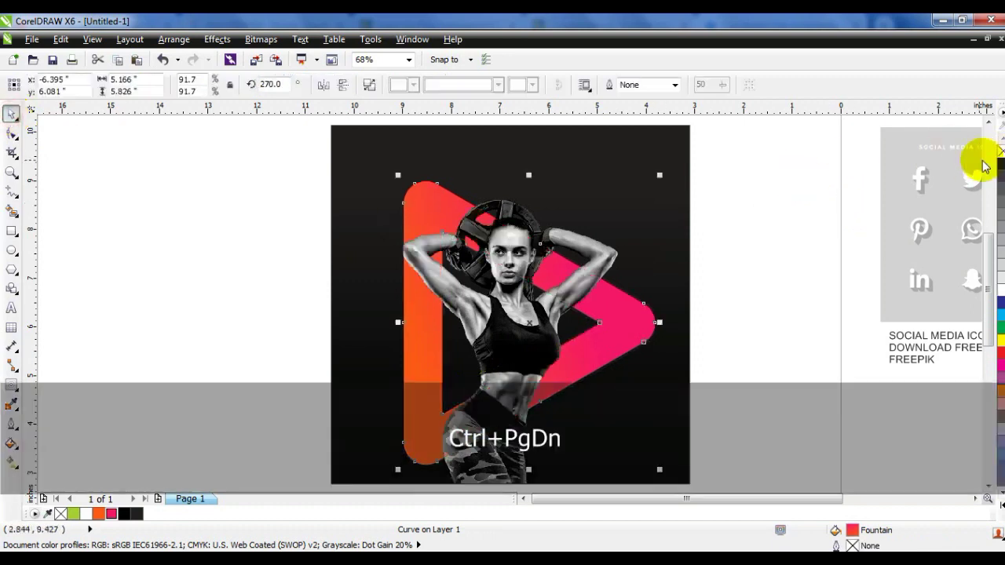
left_click(683, 189)
key("shift+F2")
key("Escape")
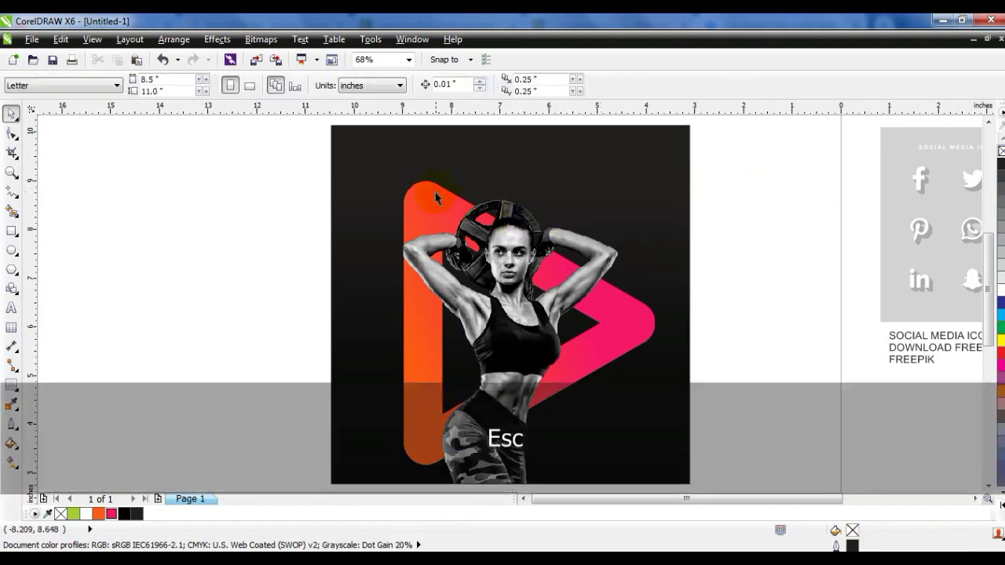
- Reduce the gradient triangle slightly about its centre so it fits more closely behind the woman
left_click(437, 198)
left_click_drag(398, 175, 404, 180)
left_click_drag(652, 185, 651, 185)
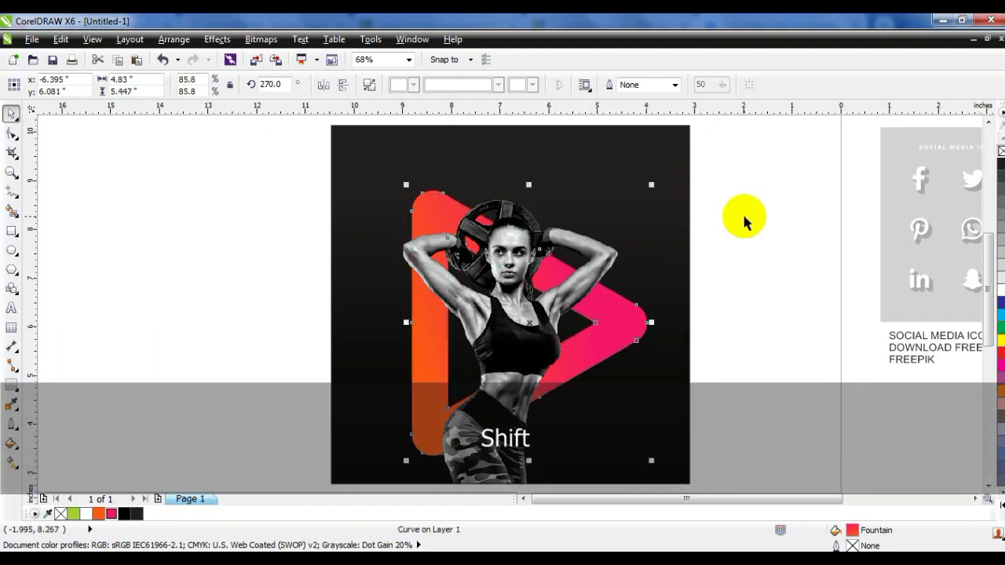
left_click_drag(651, 185, 658, 184)
left_click(750, 215)
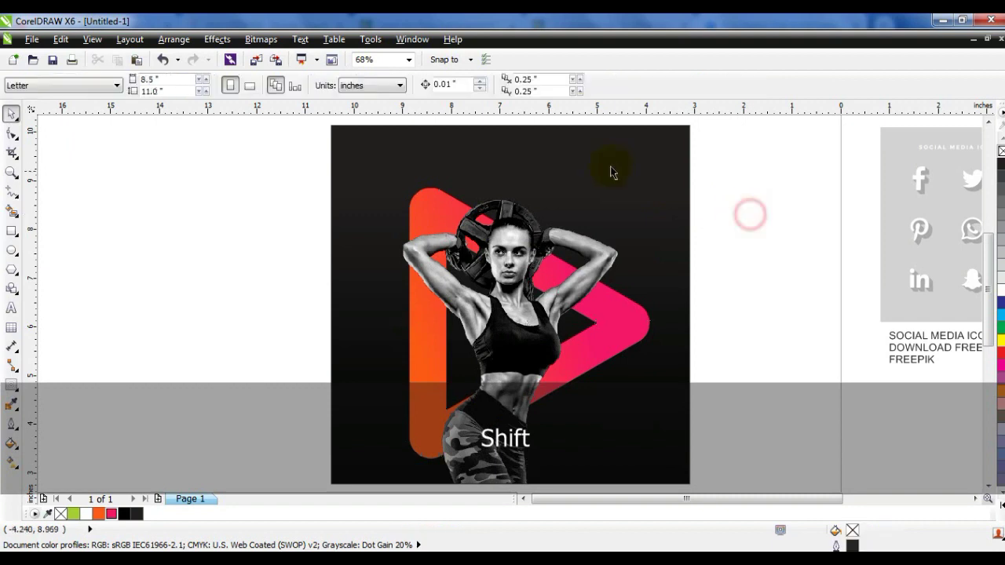
- Shift the woman's photo and the gradient triangle together slightly to the right within the black square
left_click(615, 164)
key("F4")
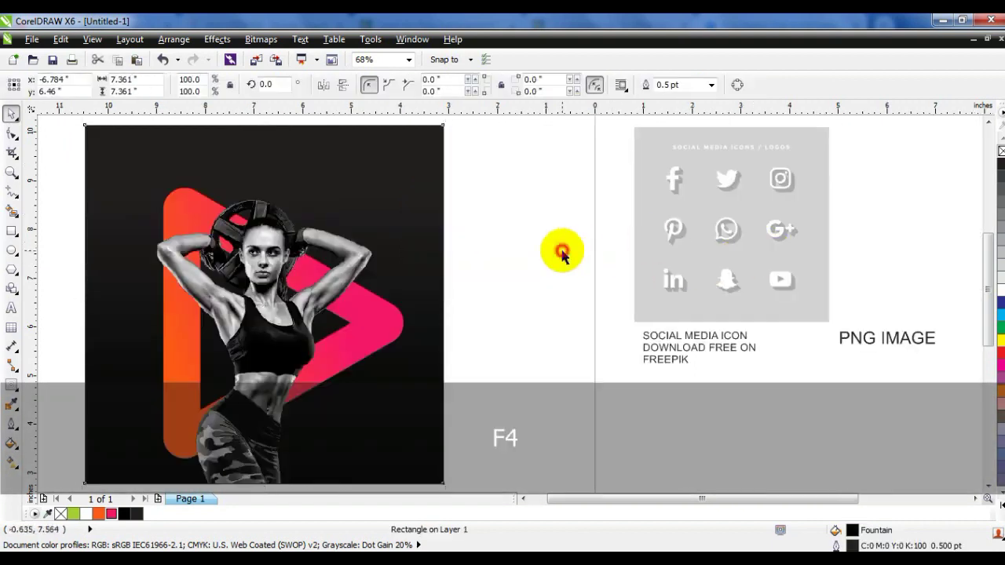
left_click(563, 252)
left_click(523, 499)
left_click(524, 500)
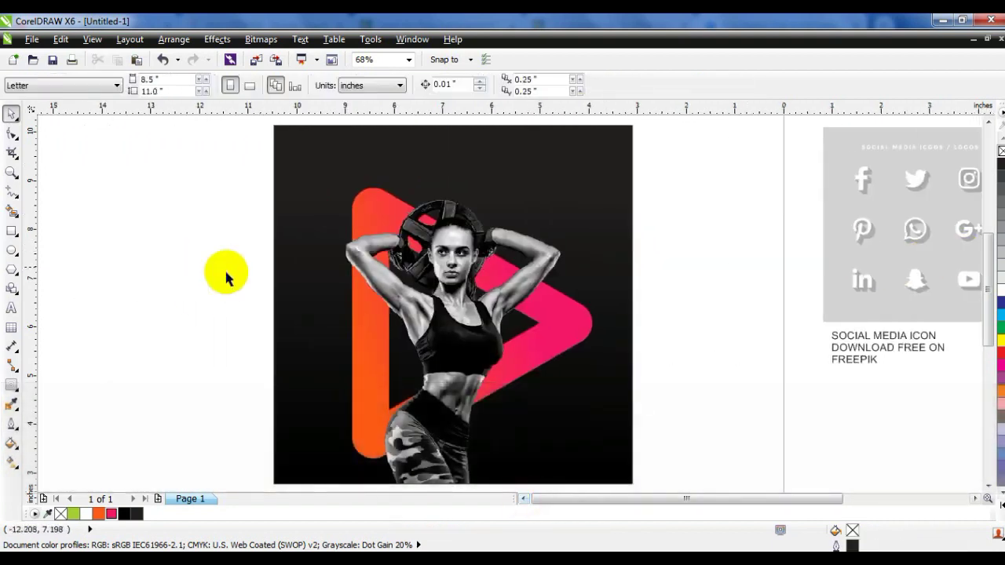
left_click(524, 500)
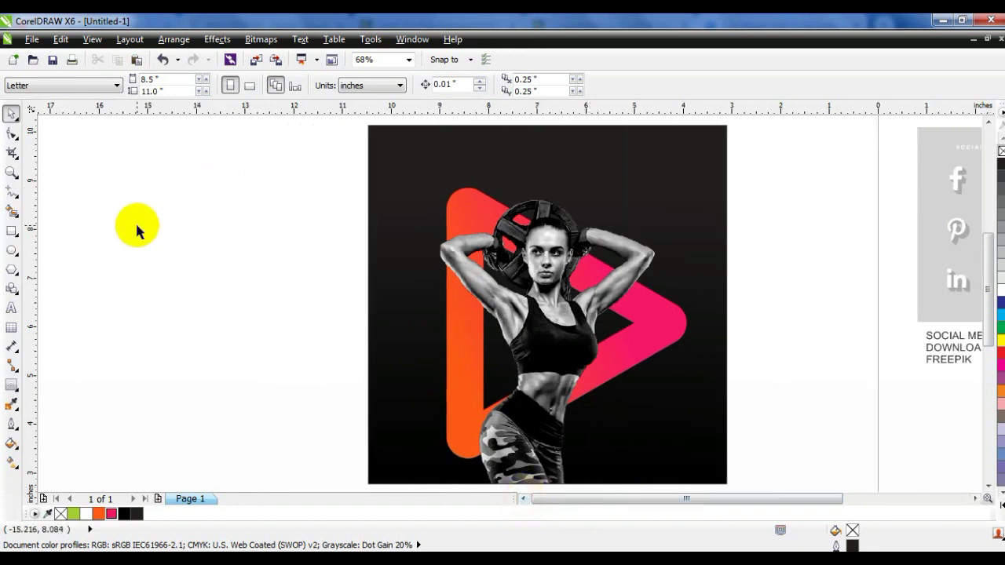
key("F3")
left_click_drag(321, 174, 523, 356)
left_click_drag(456, 277, 466, 278)
left_click(253, 168)
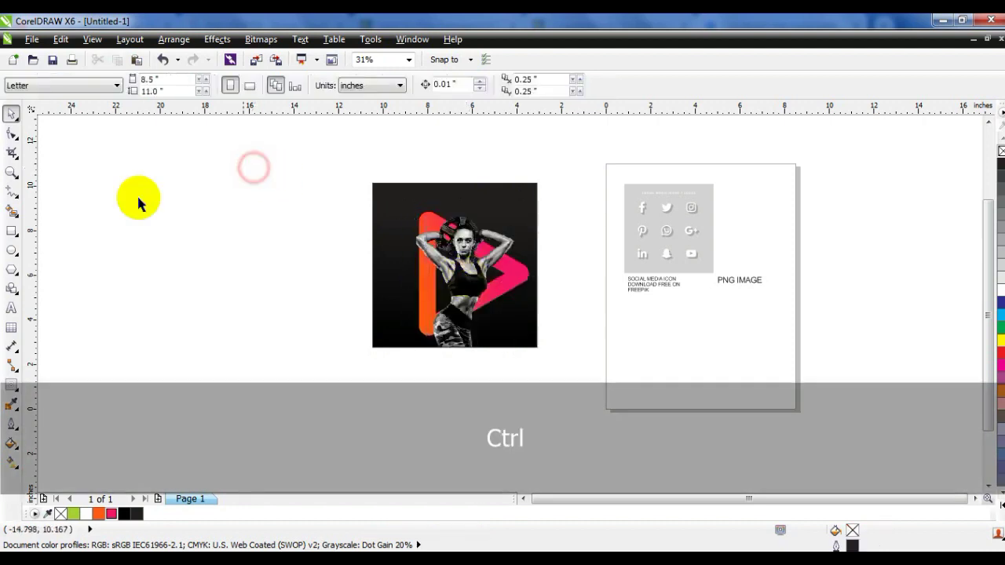
- Move the photo and the gradient triangle together about 0.24 in to the left within the black square
left_click(12, 171)
left_click_drag(326, 155, 562, 361)
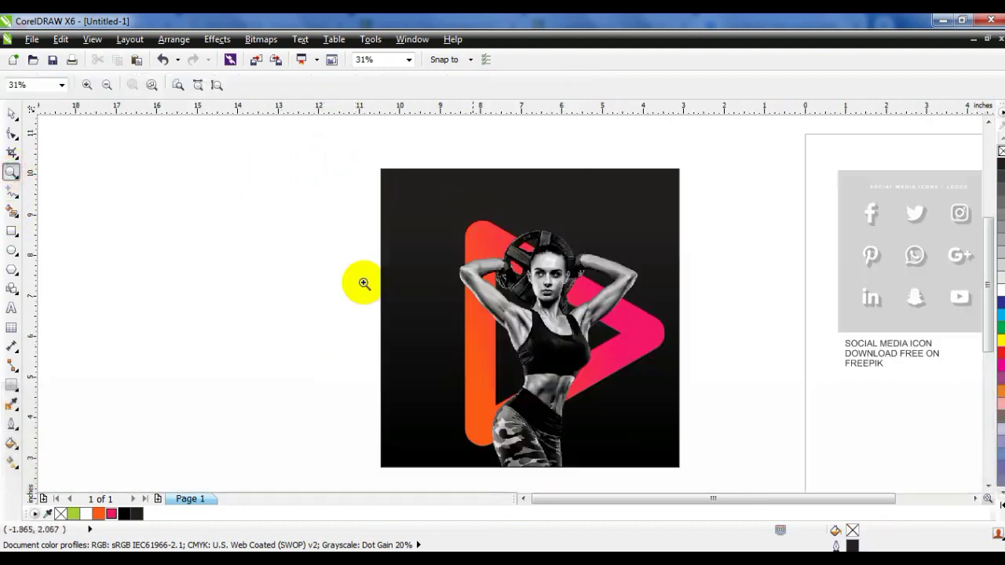
left_click(17, 119)
left_click_drag(660, 428, 702, 473)
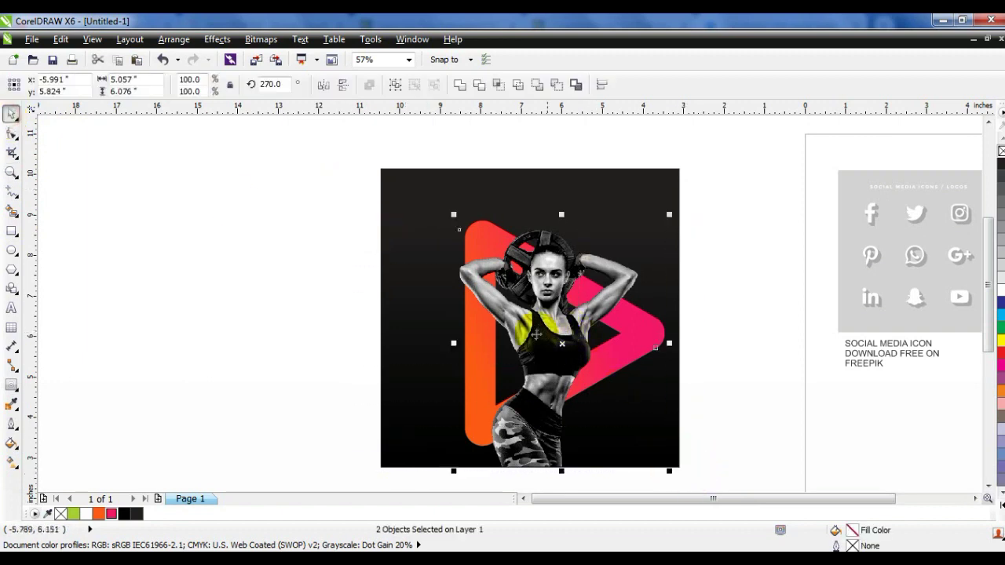
left_click_drag(546, 355, 537, 355)
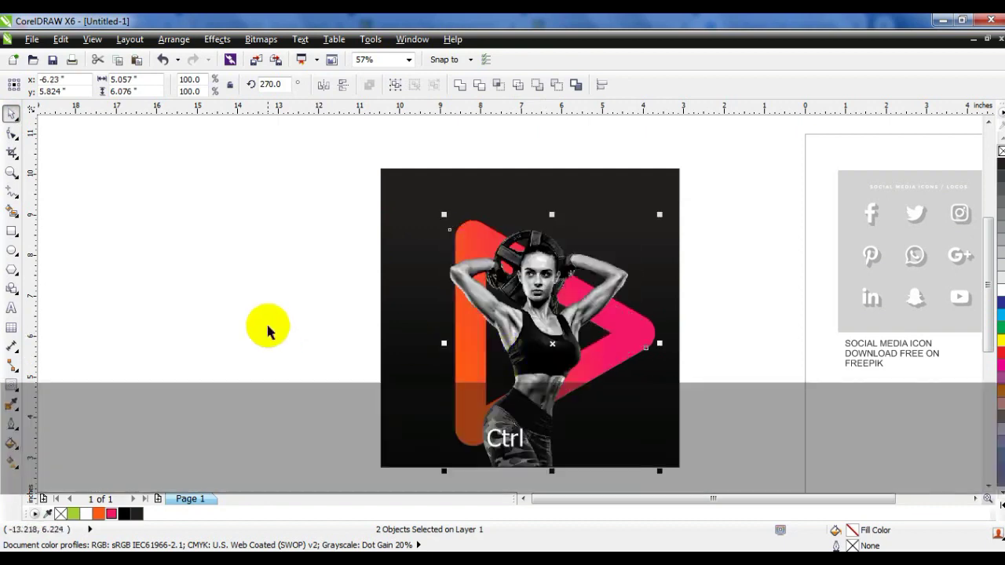
left_click(268, 330)
- Add the three-line artistic text "STAR PLAYING NOW!" in the empty area beside the poster
left_click(14, 310)
left_click(142, 240)
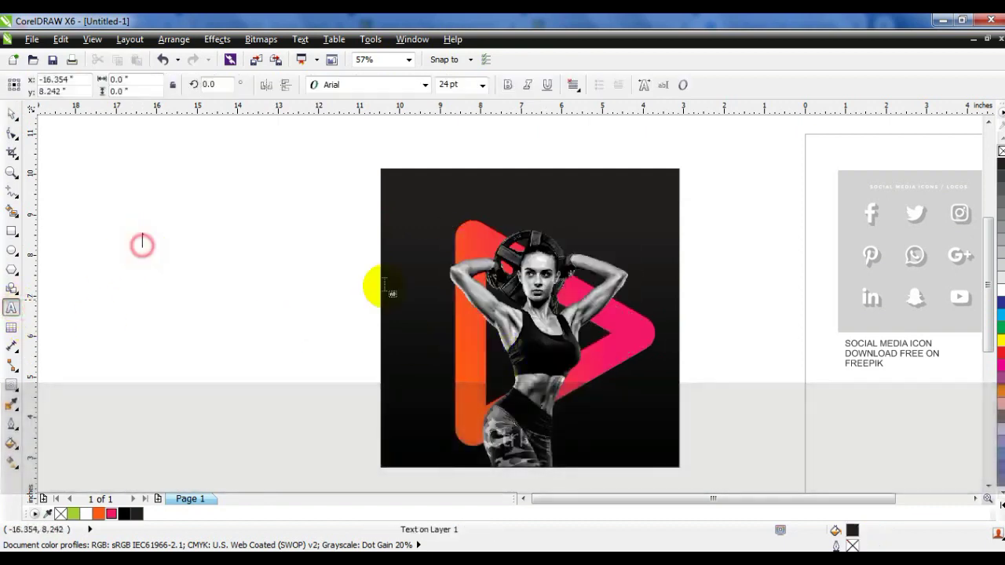
type("STAR")
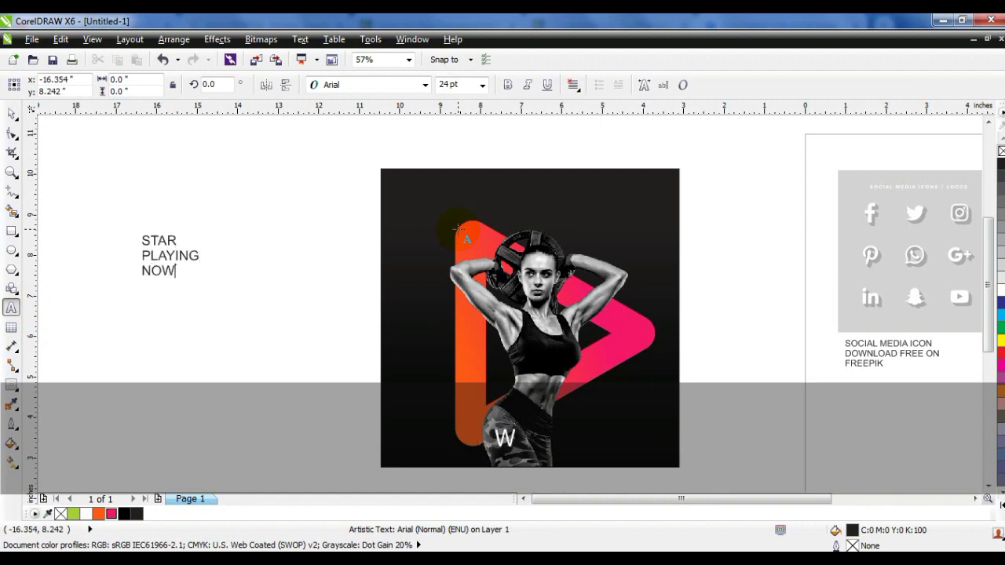
type("!")
- Change the font of the "STAR PLAYING NOW!" text to Zurich BdXCn BT
left_click(11, 114)
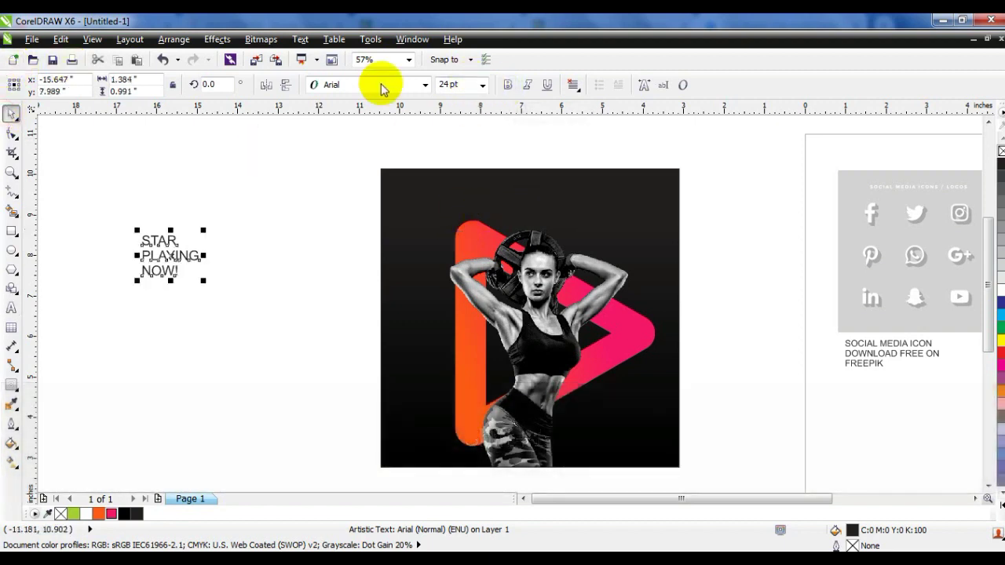
left_click(382, 86)
left_click(358, 120)
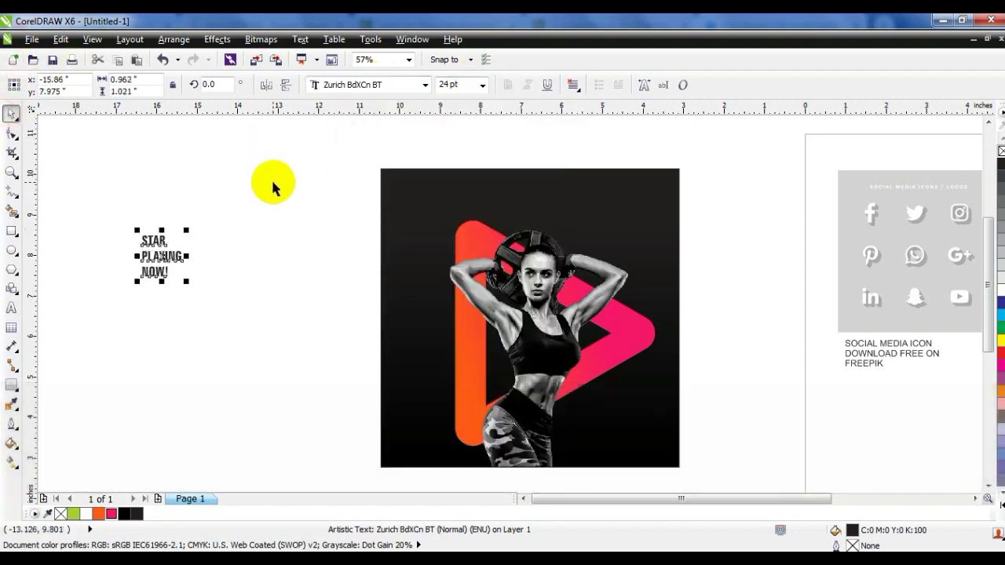
- Break the "STAR PLAYING NOW!" text apart into separate lines and set the "STAR" line's font to Arial
key("ctrl+k")
left_click(358, 86)
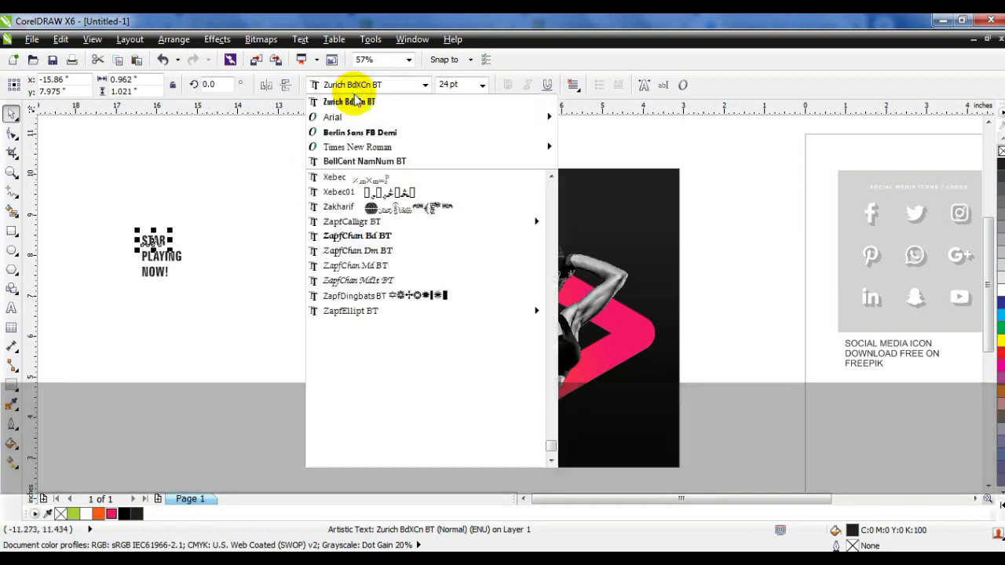
left_click(341, 118)
left_click(227, 212)
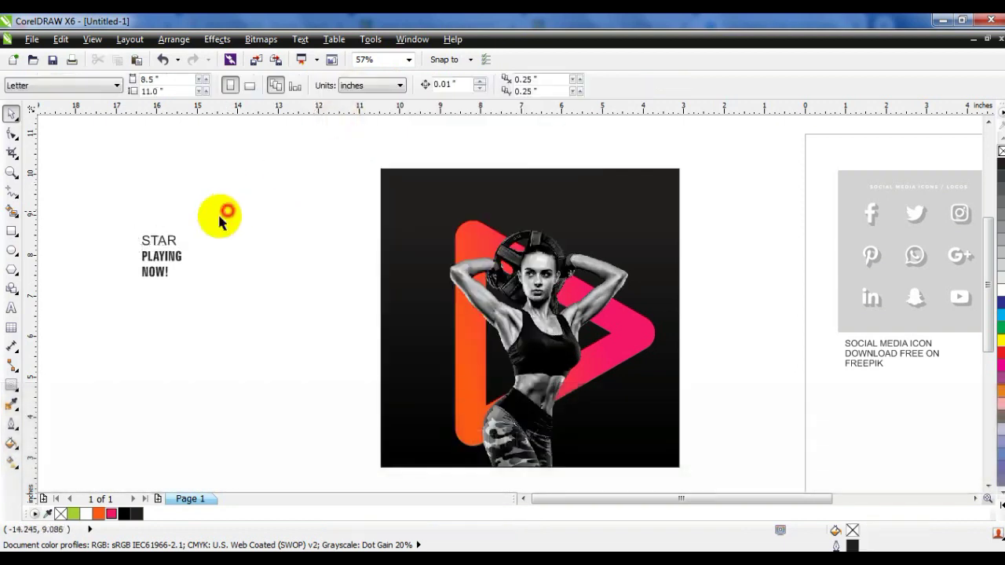
- Right-align the three separate text lines and move "NOW!" up closer beneath "PLAYING"
left_click(169, 275)
left_click(172, 259, "shift")
left_click_drag(243, 292, 112, 202)
key("shift+F2")
key("Escape")
left_click_drag(468, 406, 458, 367)
- Scale "STAR" down to about 20 pt and position it just above the right end of "PLAYING"
left_click_drag(544, 194, 605, 196)
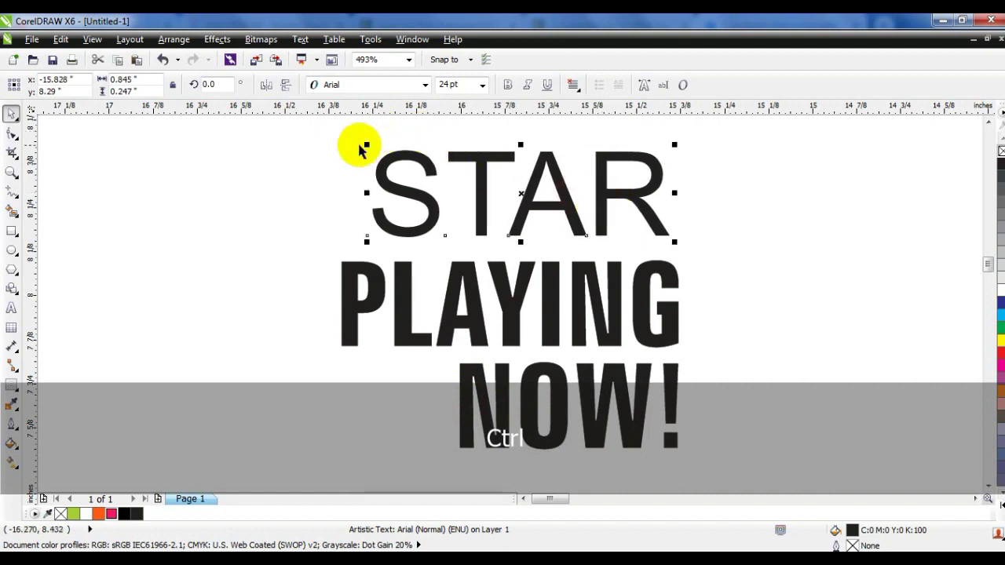
left_click_drag(368, 144, 418, 167)
left_click_drag(461, 201, 462, 212)
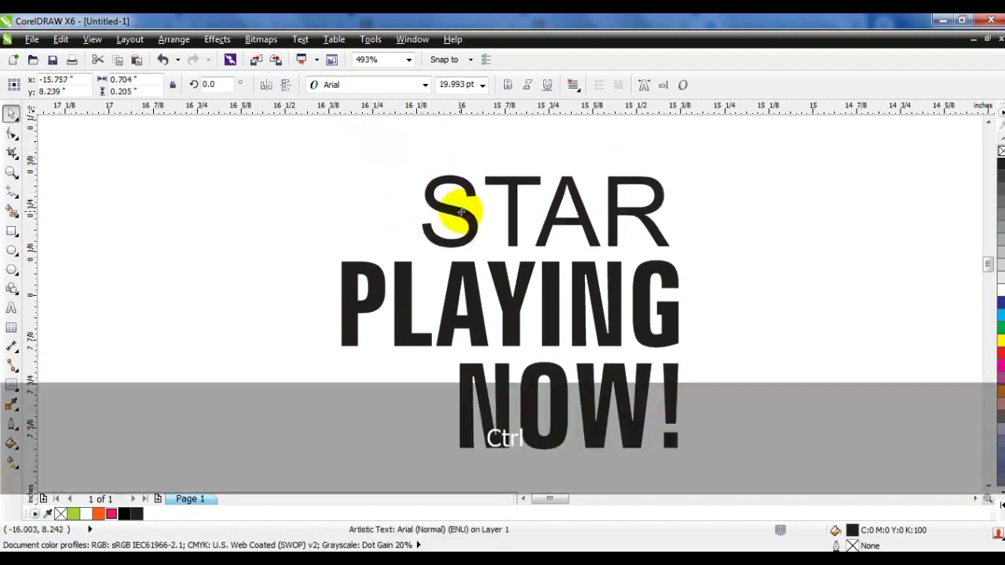
left_click(382, 161)
- Move the three text lines onto the left side of the poster and fill them with white
key("F3")
left_click_drag(293, 192, 445, 312)
left_click_drag(398, 238, 674, 341)
left_click(1001, 293)
left_click(789, 271)
- Enlarge the three text lines together to about 2.36 in wide, overlapping the triangle's orange side beside the woman's waist
key("shift+F2")
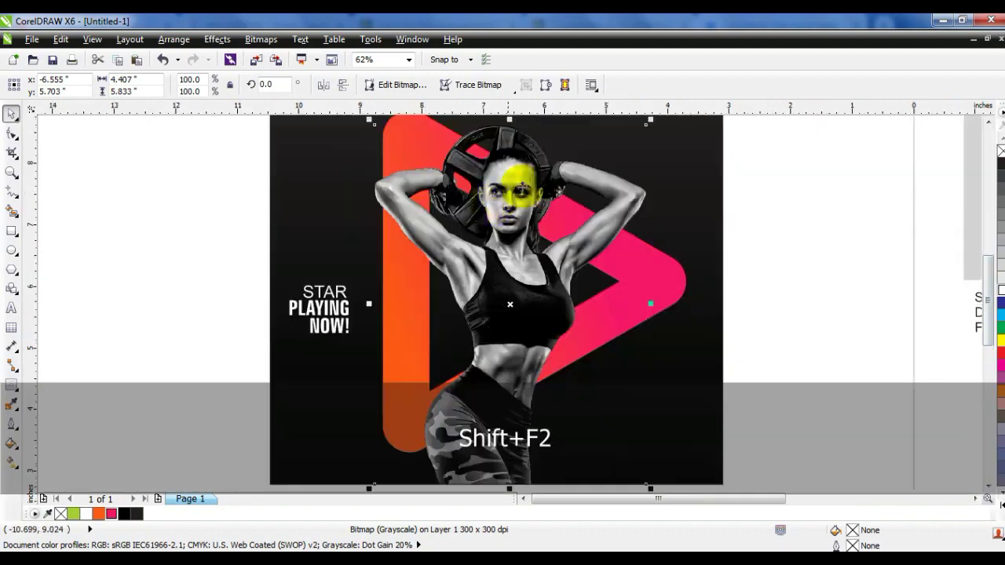
key("Escape")
left_click_drag(234, 236, 379, 374)
left_click_drag(355, 281, 405, 235)
left_click_drag(400, 340, 451, 398)
left_click_drag(424, 305, 425, 317)
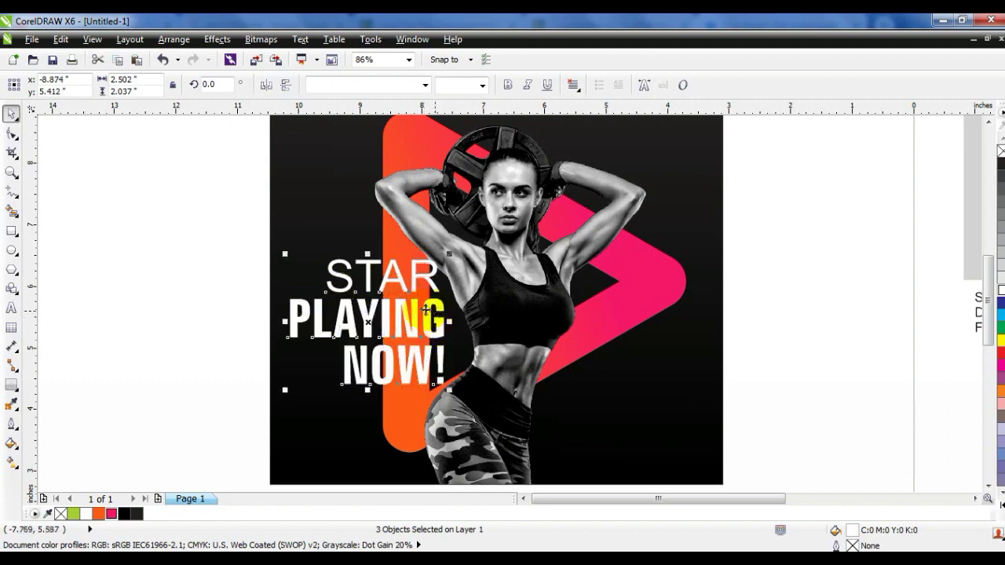
left_click_drag(286, 254, 291, 259)
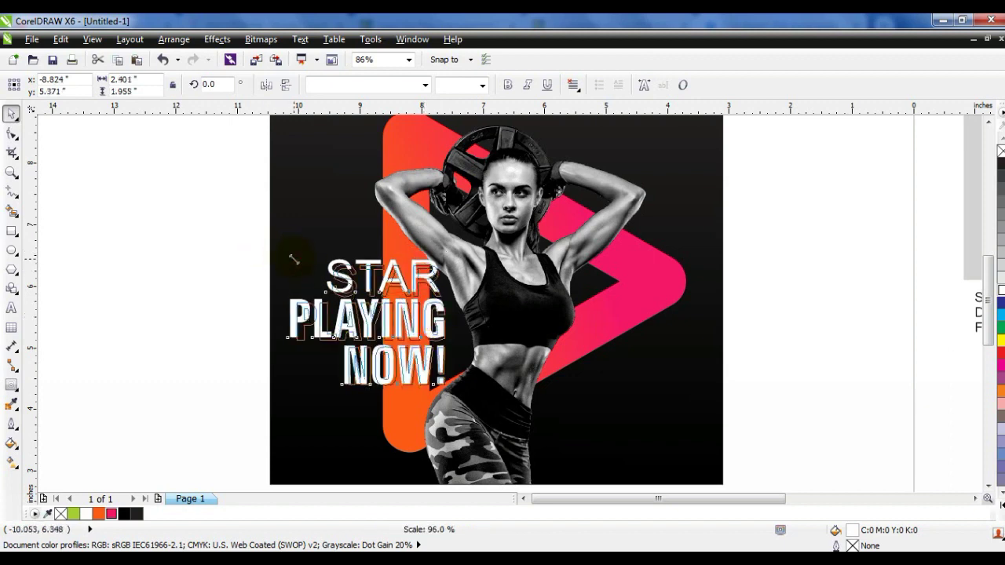
left_click_drag(427, 284, 424, 284)
left_click_drag(289, 258, 294, 261)
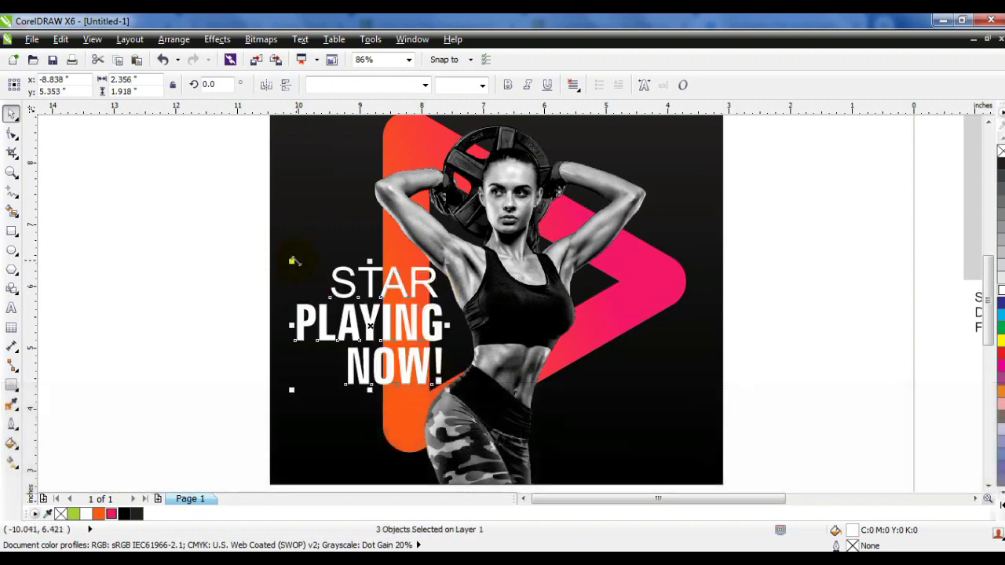
left_click(126, 257)
- Try enlarging the three headline lines together slightly toward the poster's upper left
left_click(294, 198)
key("shift+F2")
key("Escape")
left_click(193, 273)
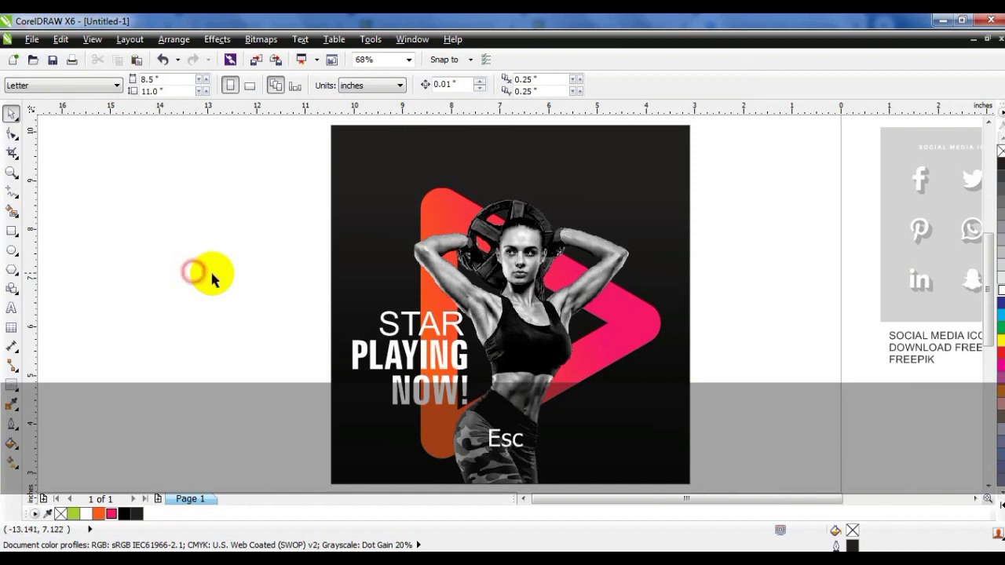
left_click_drag(217, 268, 490, 425)
left_click_drag(346, 306, 340, 302)
left_click(229, 301)
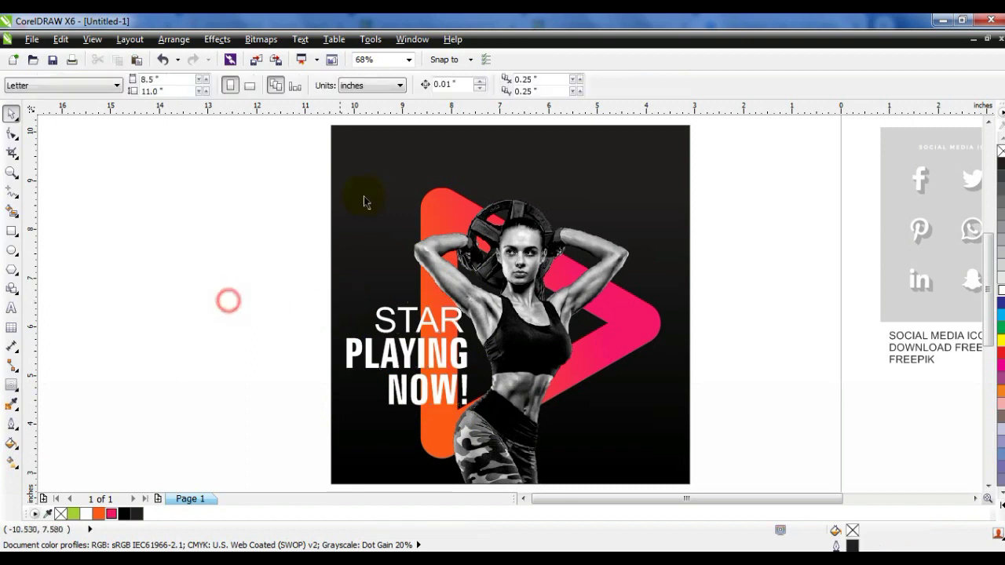
left_click(364, 185)
left_click(154, 287)
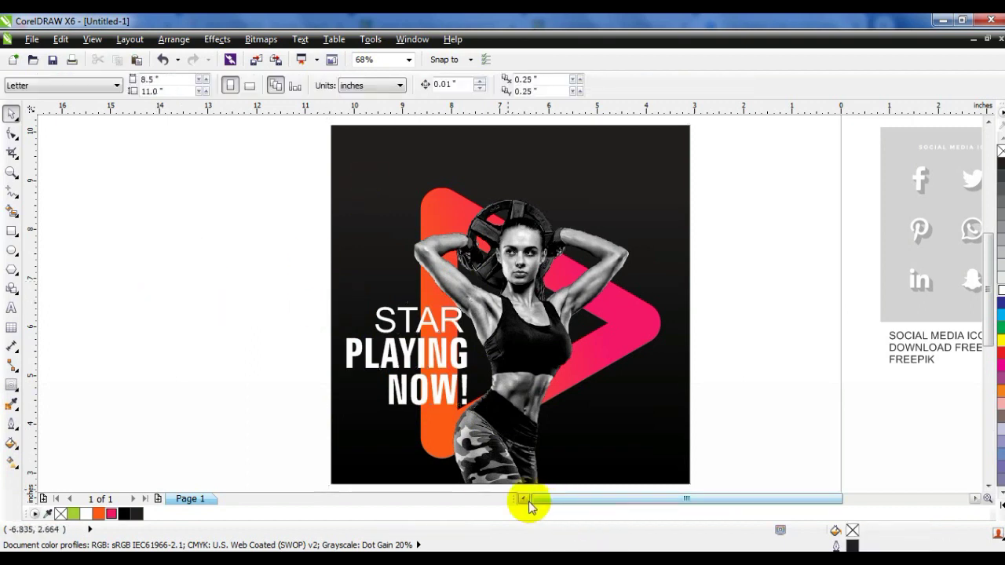
- Draw a square of about 0.66 in beside the social media icon graphic and round its corners
key("F3")
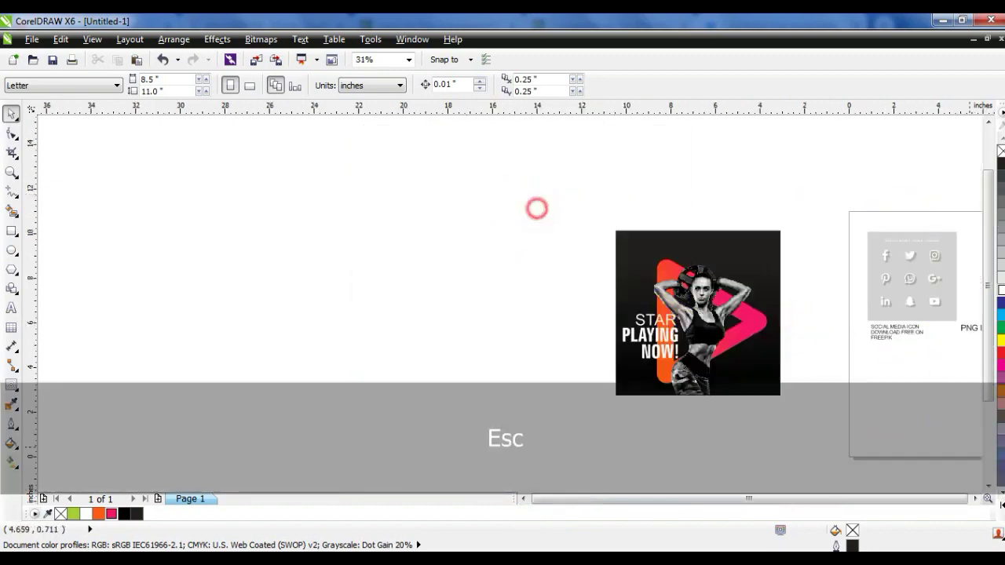
left_click_drag(537, 209, 989, 447)
key("shift+F2")
key("Escape")
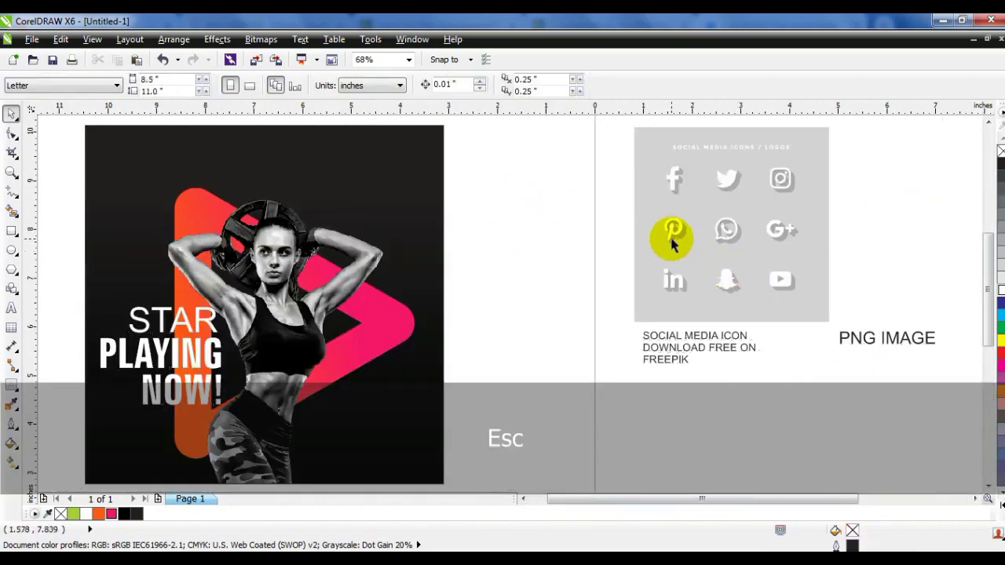
left_click_drag(774, 152, 930, 289)
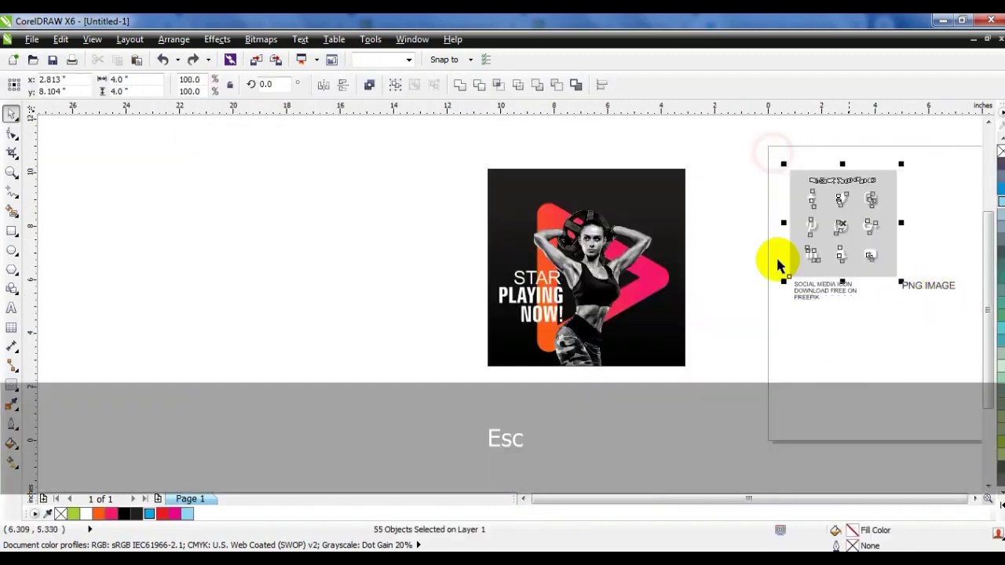
key("shift+F2")
key("Escape")
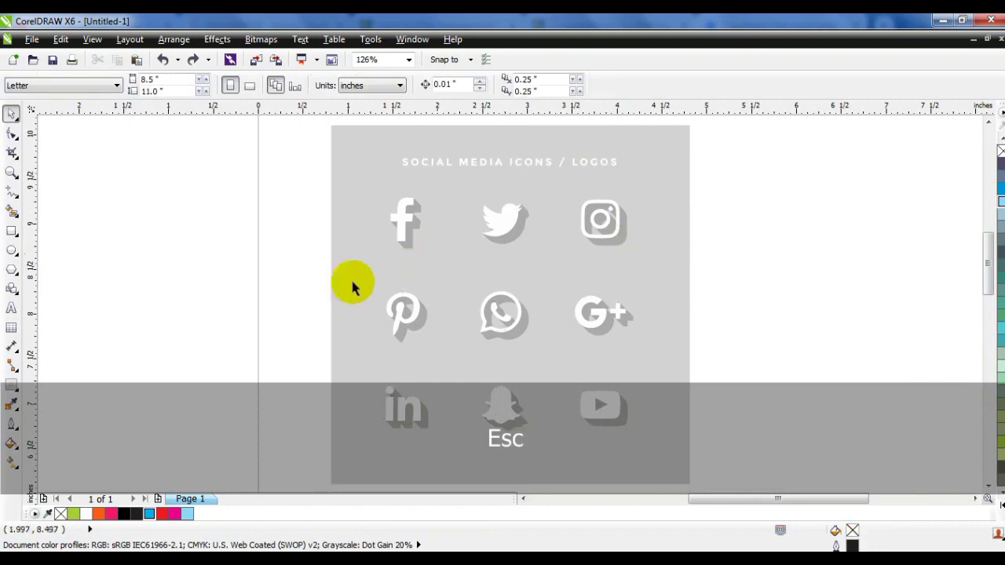
left_click(13, 233)
left_click_drag(74, 190, 132, 249)
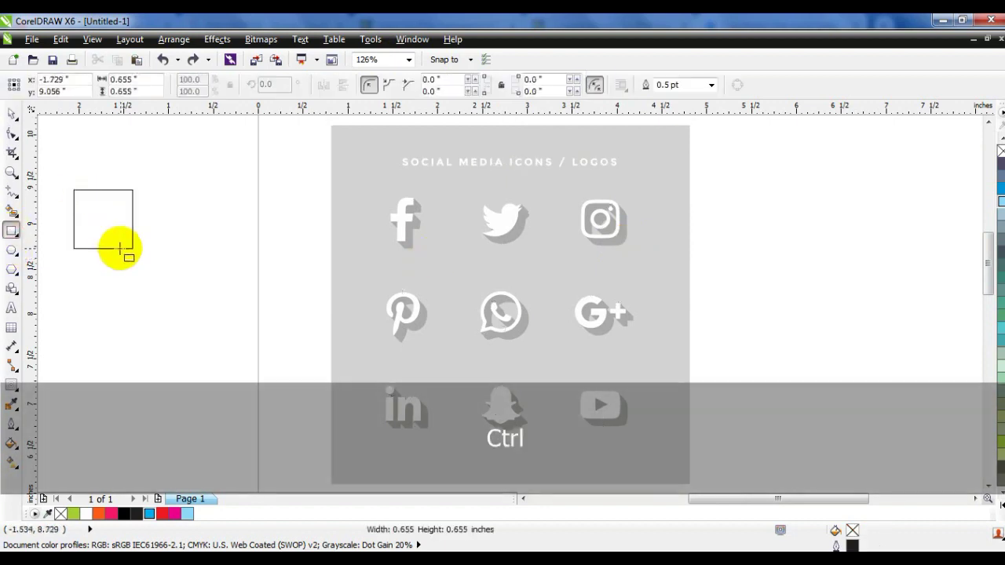
left_click(12, 134)
left_click_drag(73, 193, 71, 199)
- Fill the rounded square with black and duplicate it into an evenly spaced row of three
left_click(11, 116)
left_click(124, 516)
left_click_drag(100, 235, 178, 246)
right_click(177, 245)
key("ctrl+r")
- Give all three squares a 3.0 pt outline with rounded corners and line caps, placed behind the fill
left_click_drag(299, 166, 45, 281)
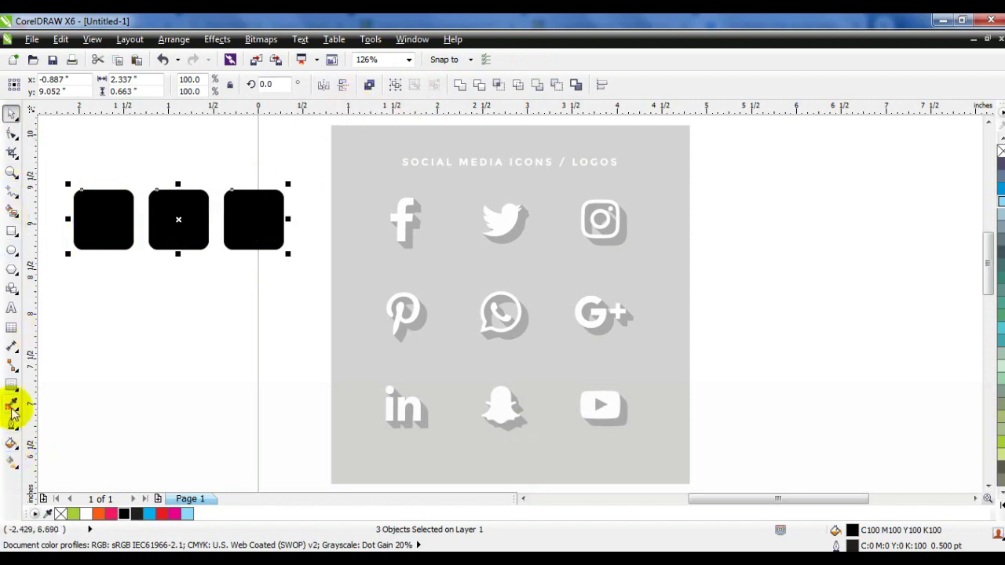
left_click(11, 408)
left_click(47, 195)
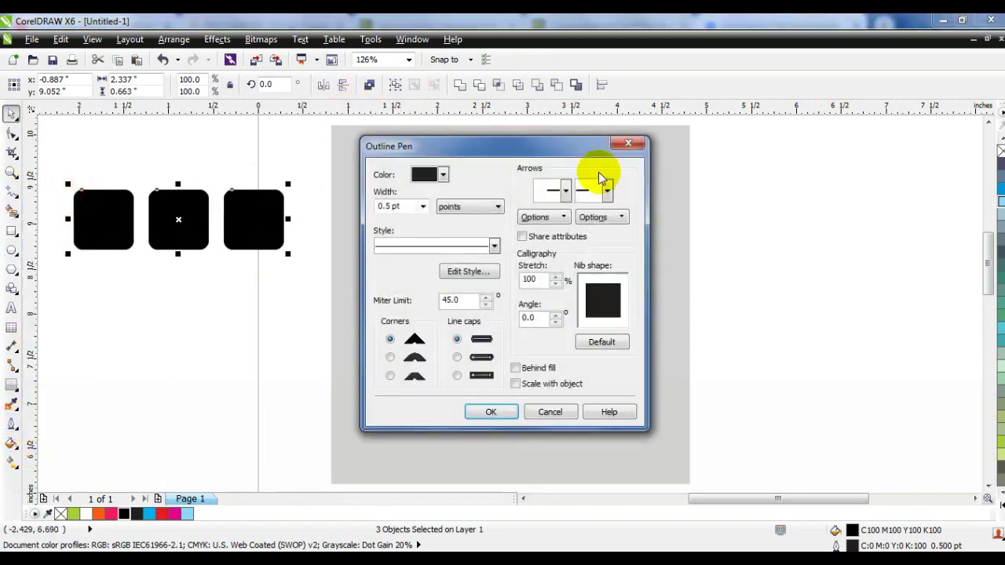
left_click(442, 174)
left_click(423, 206)
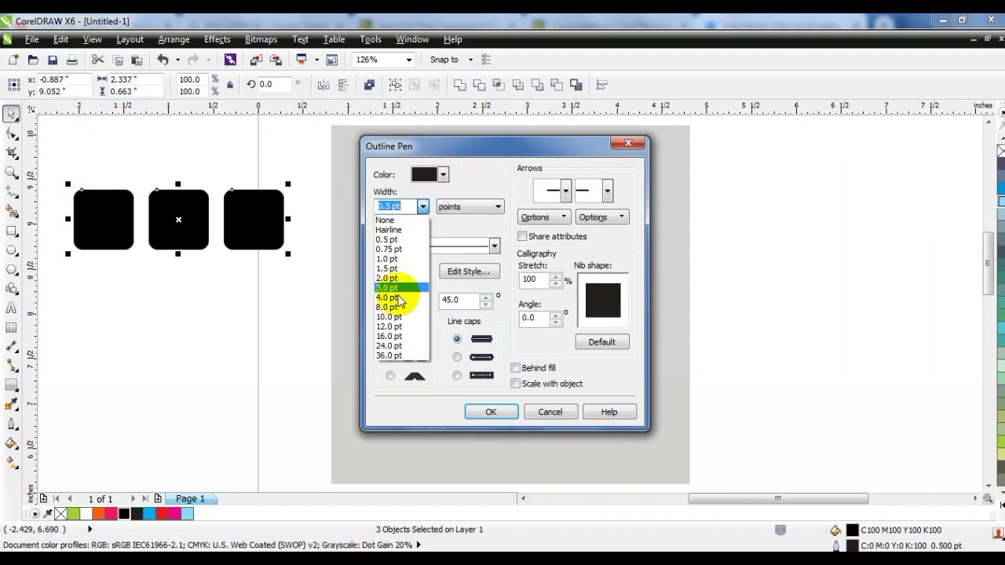
left_click(399, 288)
left_click(391, 356)
left_click(457, 358)
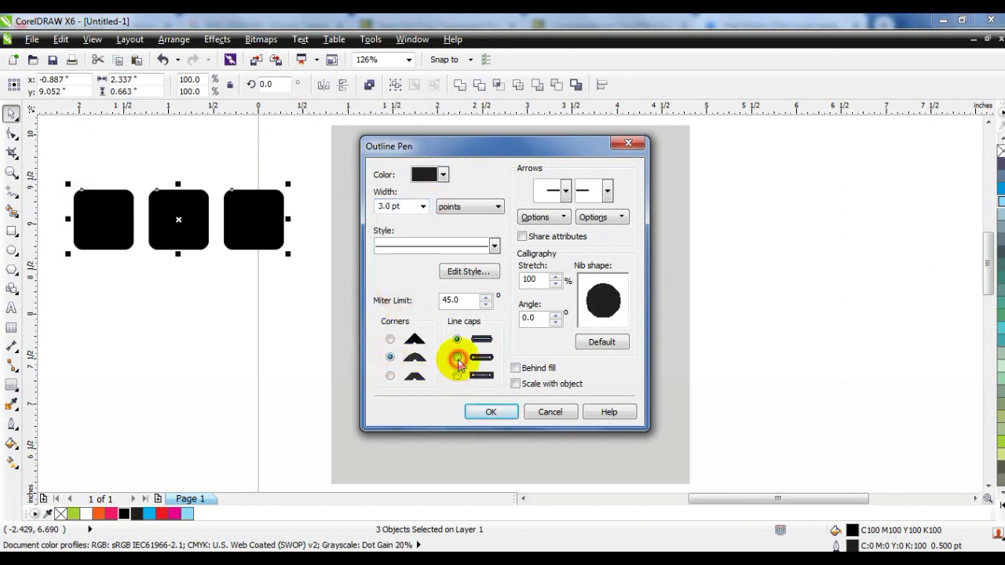
left_click(514, 368)
left_click(491, 412)
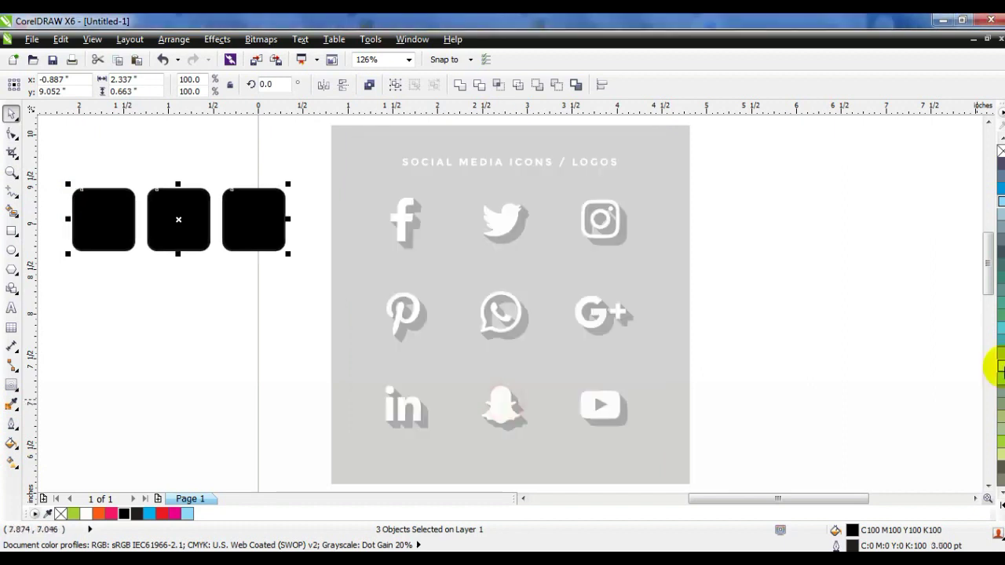
- Place the row of squares in the poster's lower-right corner at about 1.8 in wide and make their outlines white
right_click(1000, 366)
key("F3")
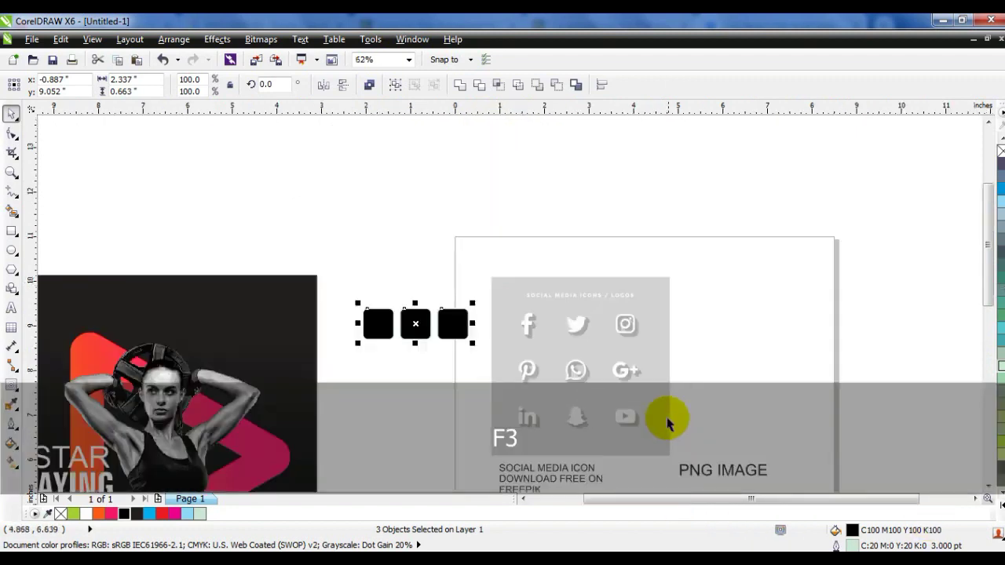
key("F4")
left_click_drag(605, 194, 422, 478)
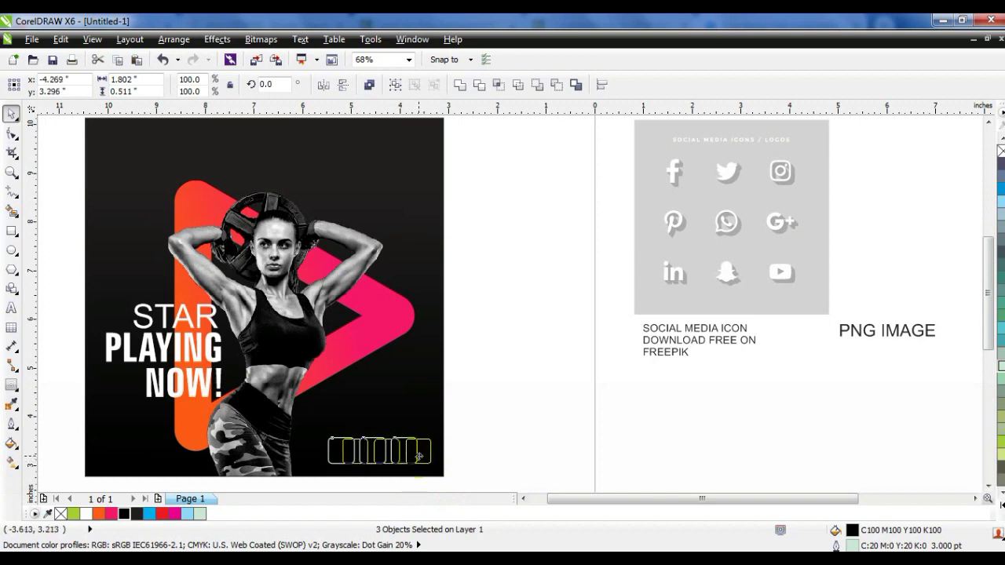
right_click(86, 514)
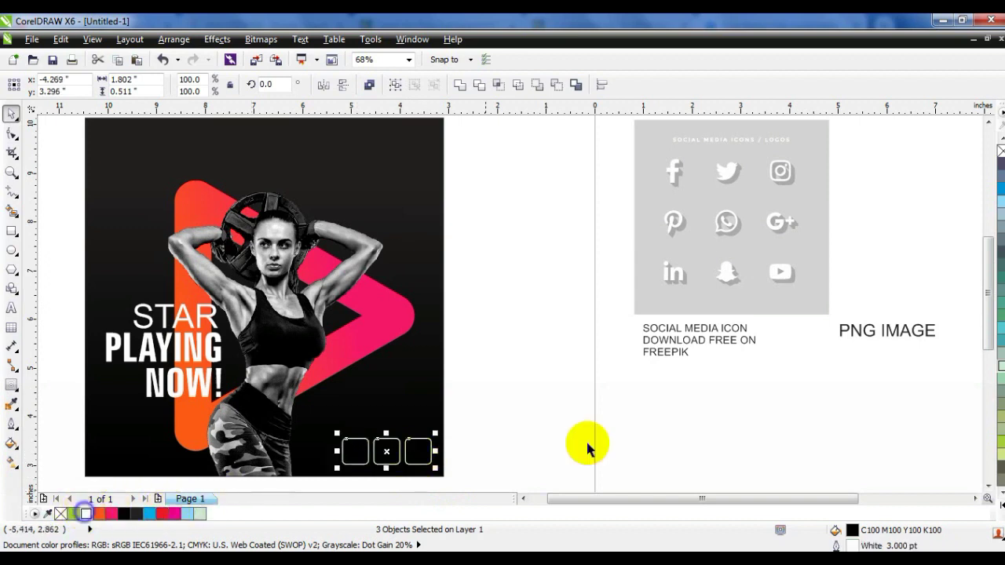
left_click(603, 431)
- Take the white Facebook icon from the icon graphic, centre it on the first square and shrink it to fit
left_click_drag(673, 170, 592, 178)
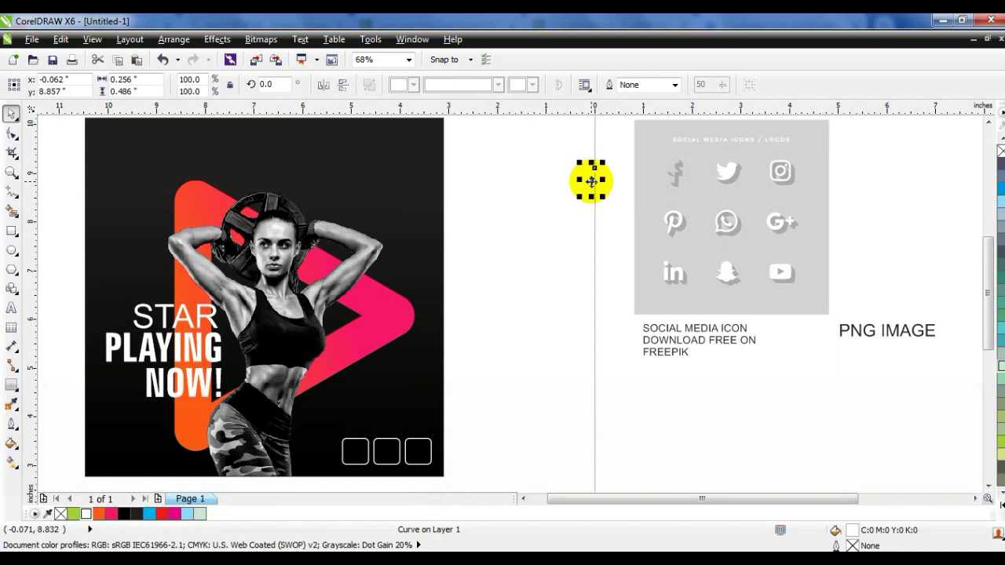
left_click(351, 450, "shift")
key("c")
key("e")
key("Escape")
left_click(359, 451)
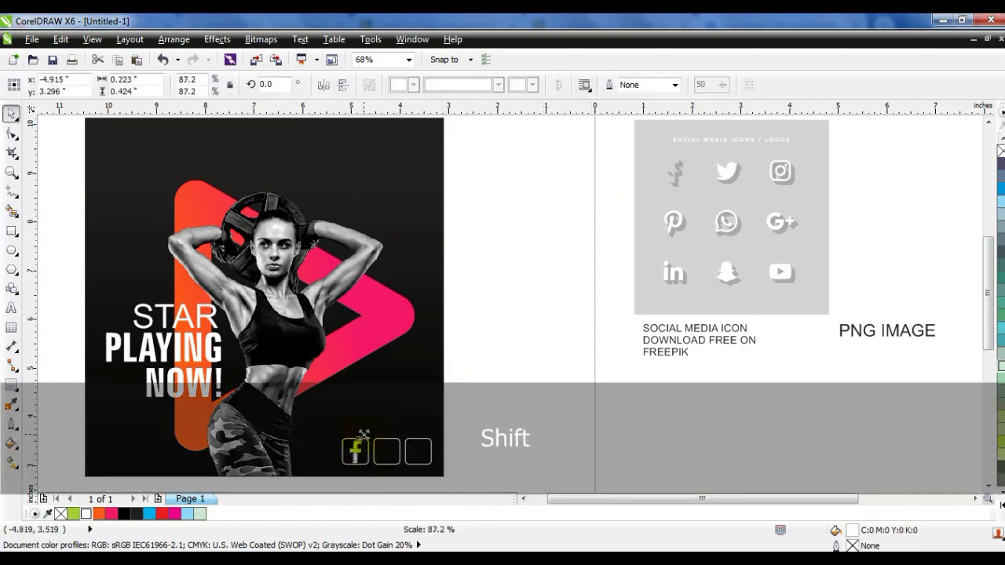
left_click(517, 352)
- Bring the white Twitter icon to the front, centre it on the middle square and shrink it to about 68%
left_click_drag(724, 173, 554, 218)
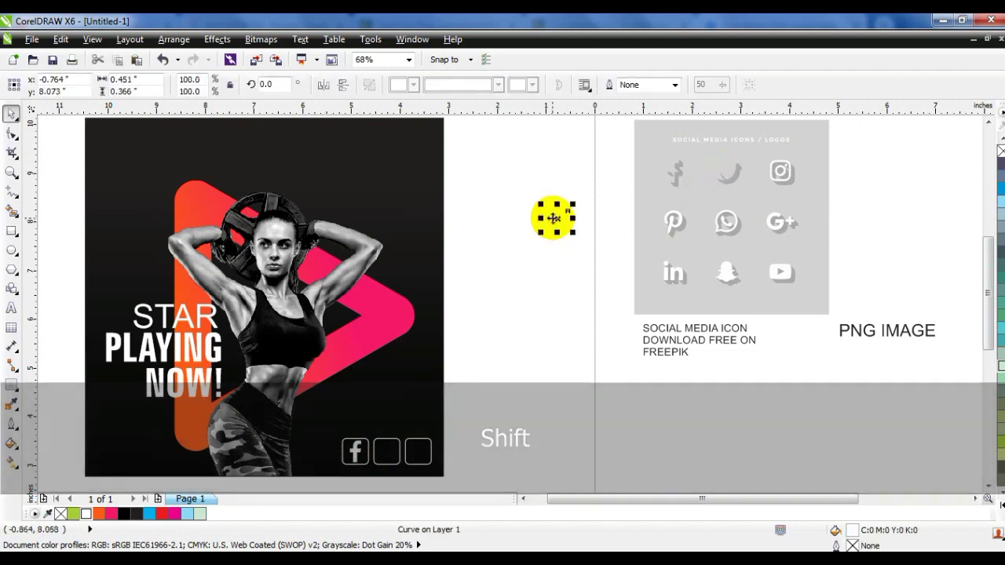
key("shift+Page_Up")
left_click(391, 445, "shift")
key("c")
key("e")
key("Escape")
left_click(389, 450)
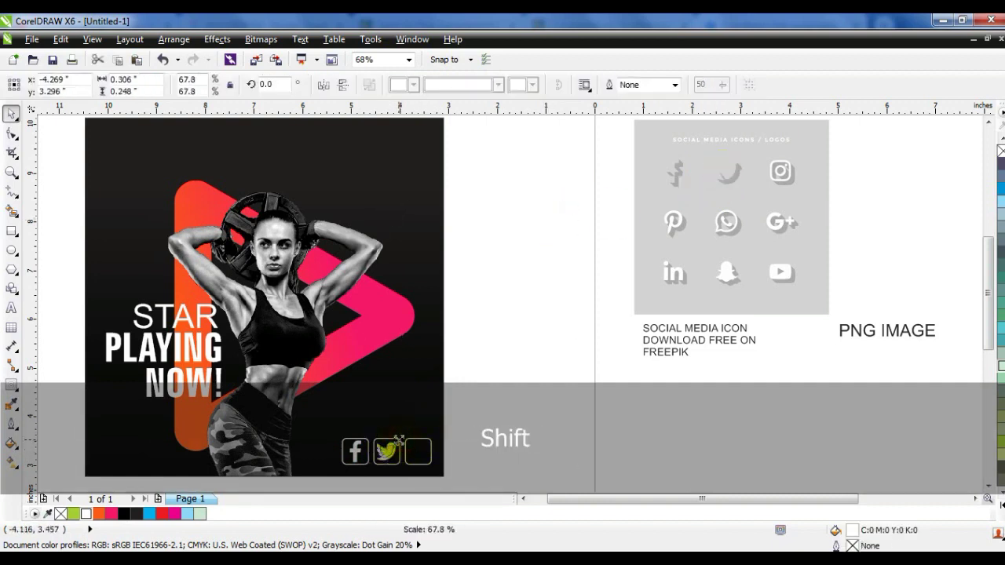
left_click(516, 366)
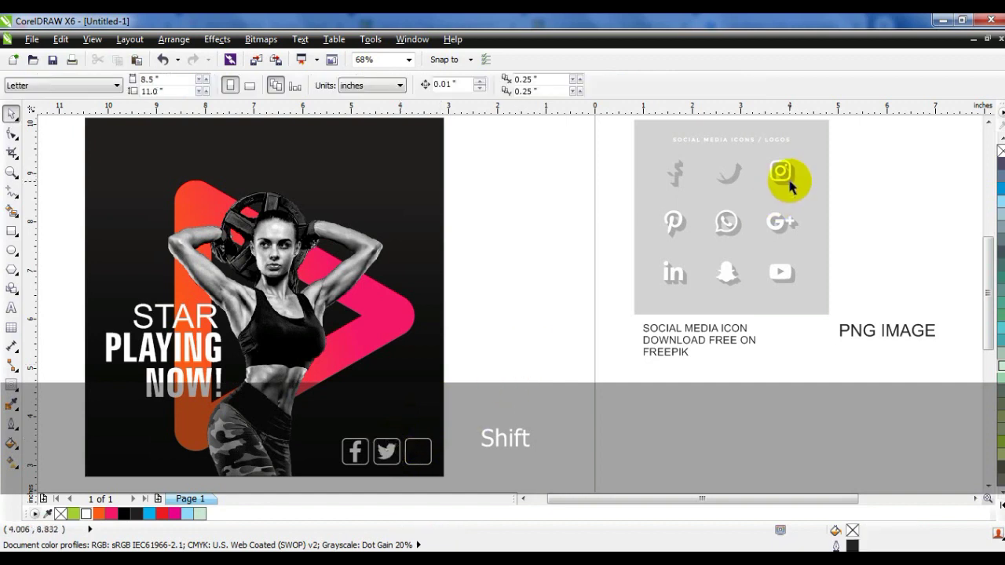
- Weld the white parts of the Instagram icon into one shape and bring it to the front
left_click(800, 182, "shift")
key("ctrl+z")
key("shift+F2")
key("Escape")
left_click(739, 333)
left_click(697, 340, "shift")
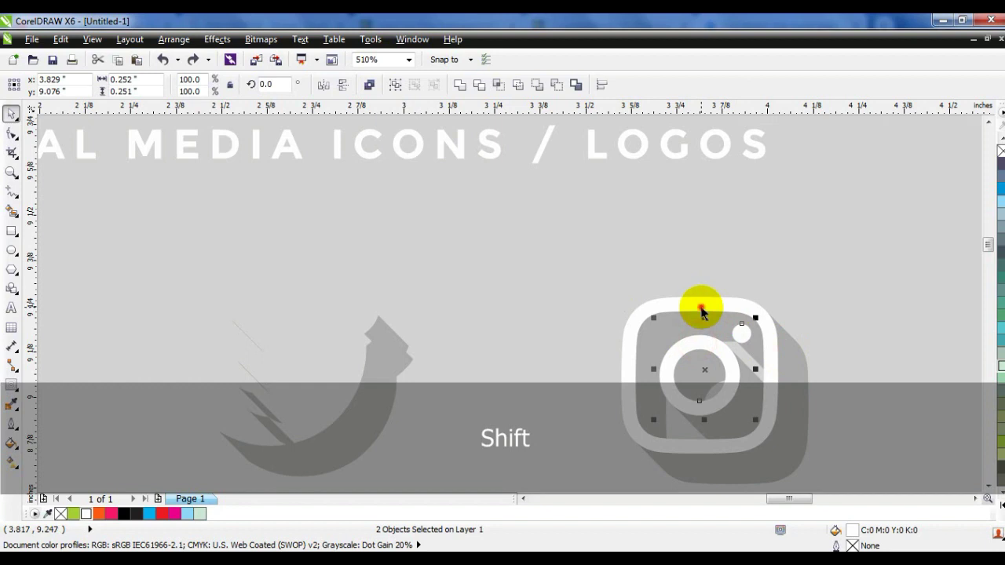
left_click(460, 85)
key("shift+Page_Up")
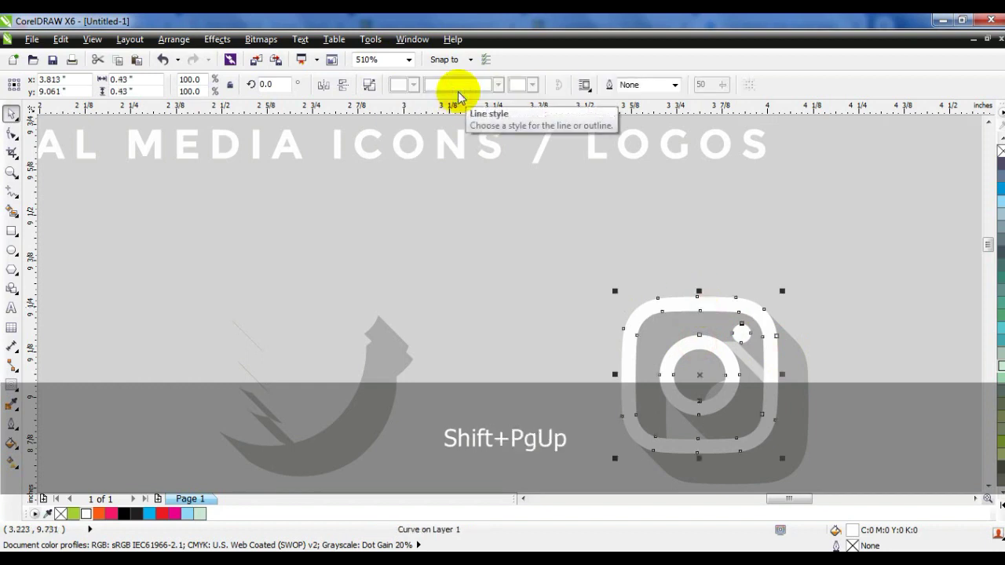
- Centre the welded Instagram icon on the third square and shrink it to fit inside
key("F3")
key("F3")
left_click(239, 489, "shift")
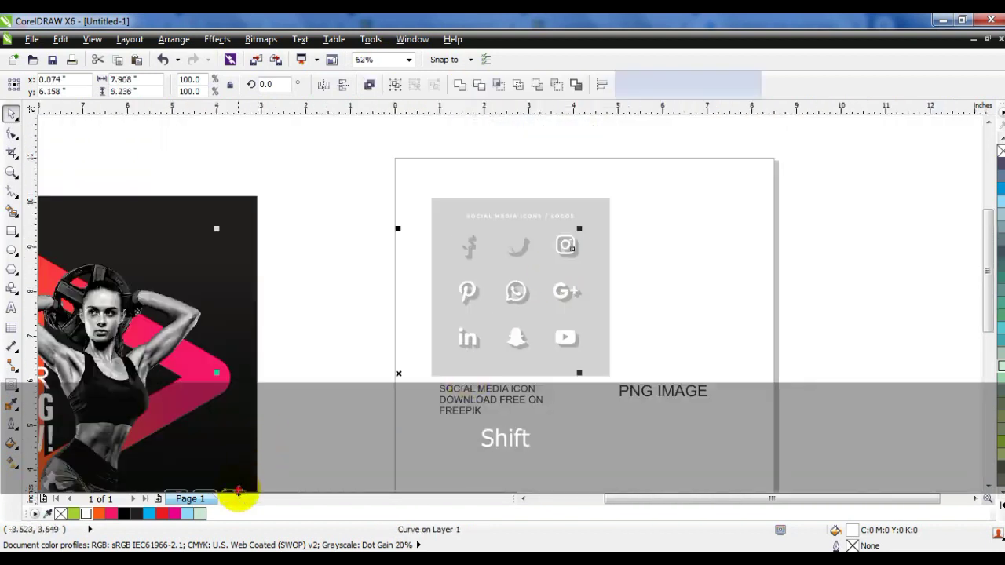
key("c")
key("e")
key("shift+F2")
key("F3")
key("Escape")
left_click(552, 237)
left_click_drag(569, 209, 561, 218)
left_click(633, 195)
- Delete the leftover social media icon graphic and its caption beside the poster
key("shift+F2")
key("F3")
key("Escape")
left_click_drag(700, 137, 980, 376)
key("Delete")
- Shrink the three framed social icons together slightly in the poster's lower-right corner
left_click_drag(662, 392, 332, 132)
key("shift+F2")
key("Escape")
left_click_drag(743, 418, 574, 482)
left_click_drag(680, 476, 668, 474)
left_click(787, 416)
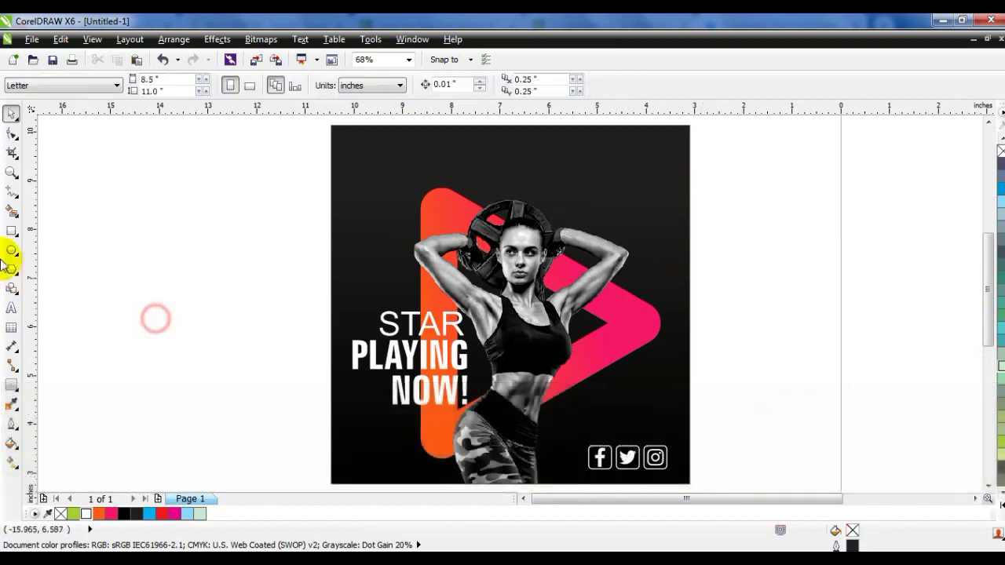
- Draw a thin vertical rectangle about 0.03 in wide and 3.12 in high to the left of the poster
left_click(11, 233)
left_click_drag(75, 197, 76, 349)
left_click(11, 116)
- Duplicate the thin rectangle repeatedly at even spacing to form a row of vertical bars about 3.7 in wide
left_click_drag(77, 227, 83, 228)
key("ctrl+r")
key("ctrl+r")
key("ctrl+r")
key("ctrl+r")
key("ctrl+r")
key("ctrl+r")
key("ctrl+r")
key("ctrl+r")
key("ctrl+r")
key("ctrl+r")
key("ctrl+r")
key("ctrl+r")
key("ctrl+r")
key("ctrl+r")
key("ctrl+r")
key("ctrl+r")
key("ctrl+r")
key("ctrl+r")
key("ctrl+r")
key("ctrl+r")
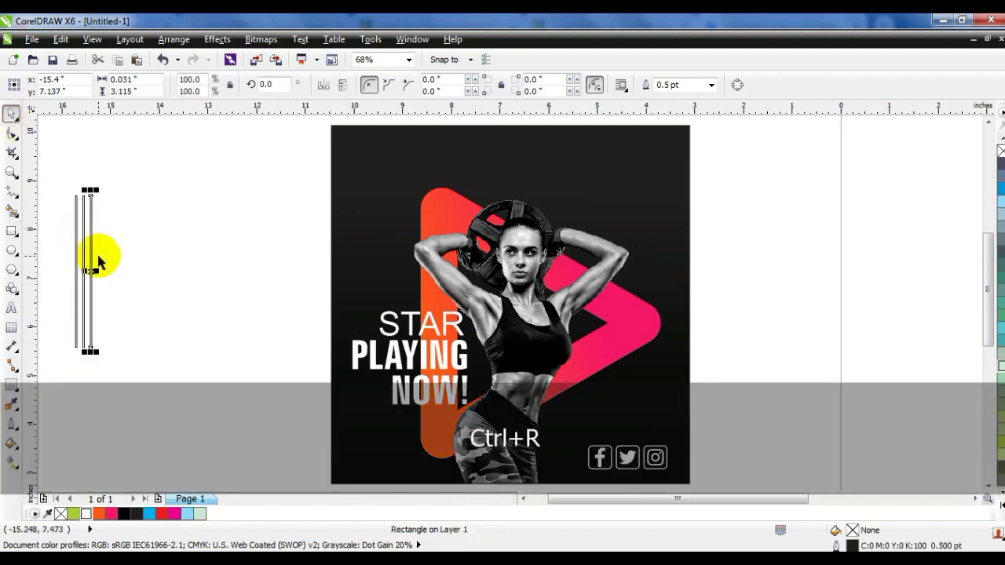
key("ctrl+r")
key("ctrl+r")
- Weld the row of vertical bars into one curve and resize it to 4 in wide and 4 in high
left_click_drag(63, 178, 278, 372)
left_click(460, 86)
left_click_drag(164, 190, 165, 174)
left_click_drag(138, 80, 82, 86)
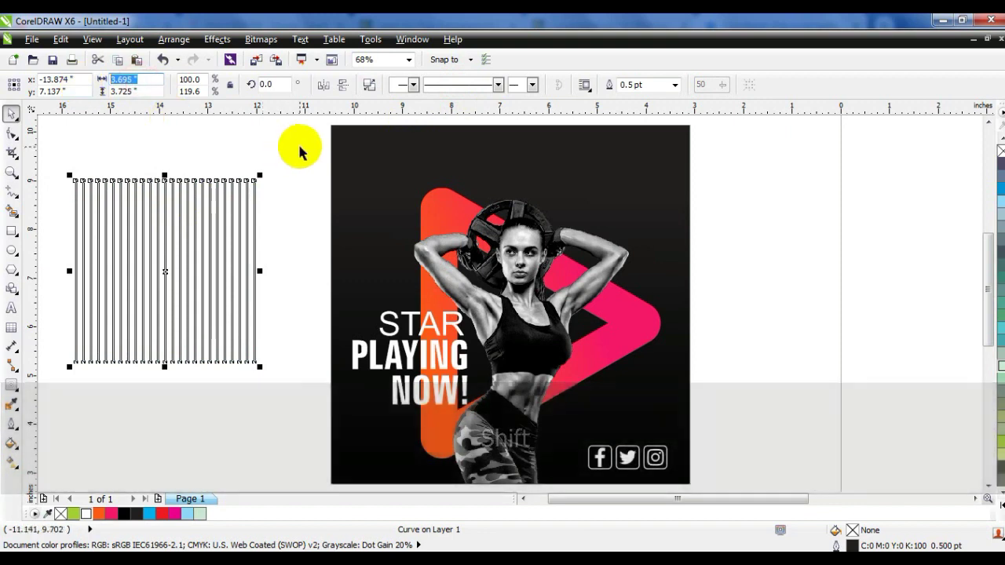
type("4")
key("Return")
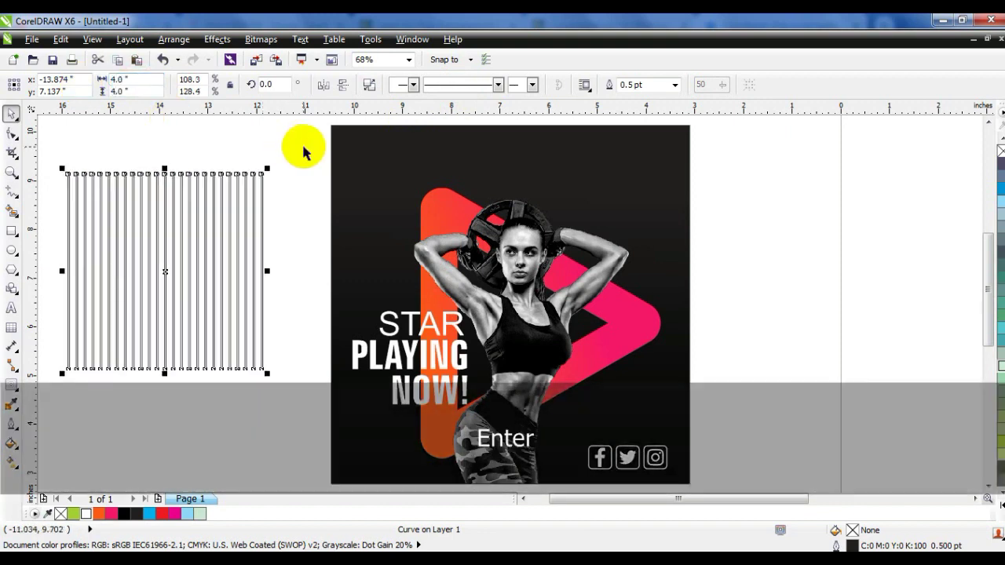
- Rotate the welded bars to 45 degrees so they form diagonal stripes
left_click_drag(289, 82, 253, 85)
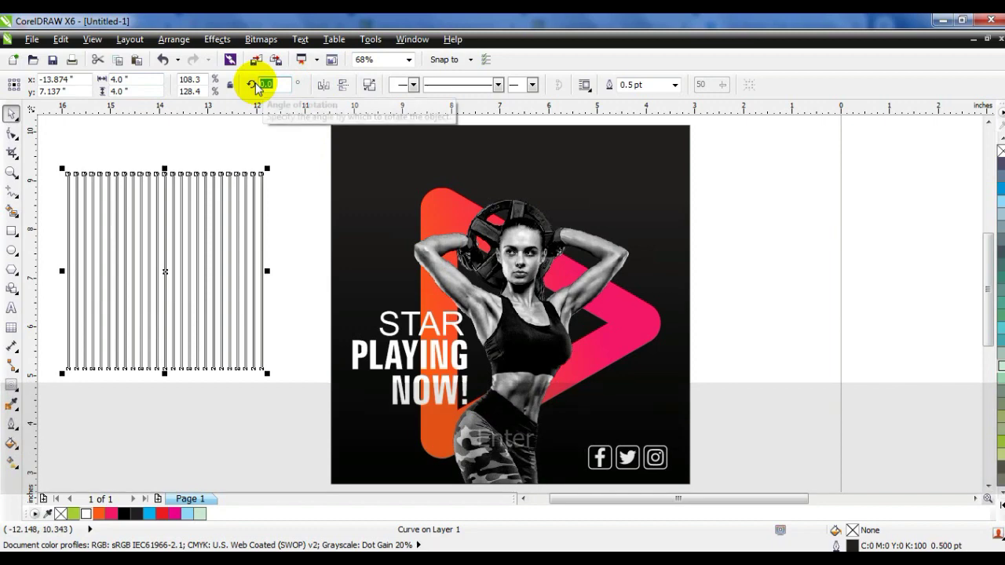
type("45")
key("Return")
key("ctrl+z")
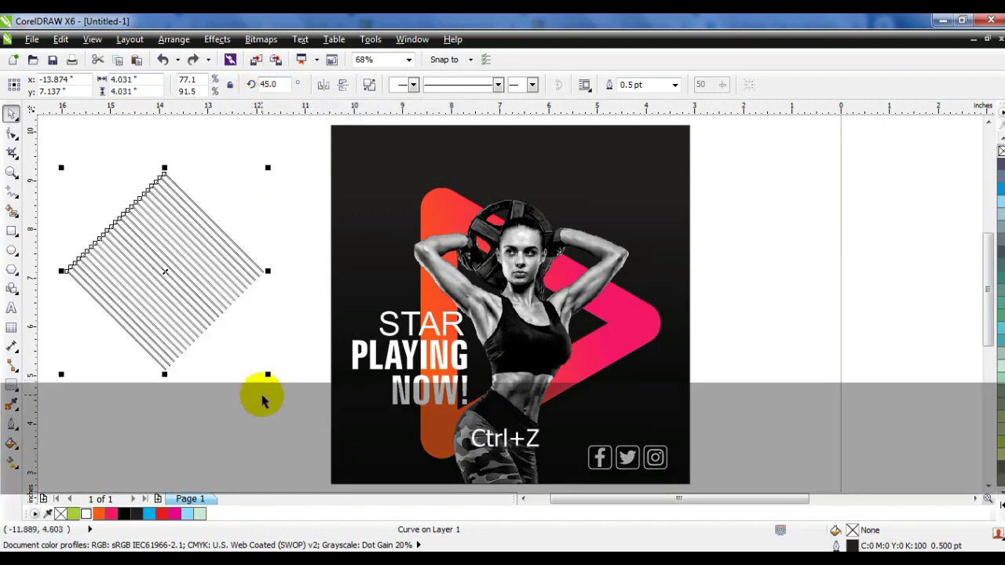
left_click(259, 397)
- Draw a square centred over the diagonal stripes and shrink it from its centre to about 2 in
left_click(12, 231)
left_click_drag(82, 175, 161, 312)
left_click(12, 114)
left_click(209, 258, "shift")
key("c")
key("e")
key("Escape")
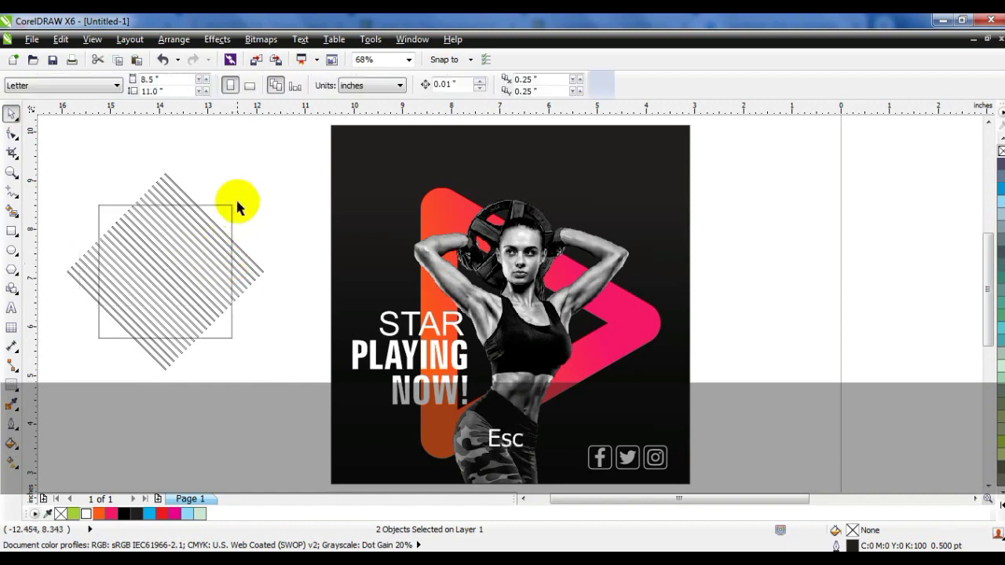
left_click(231, 206)
left_click_drag(232, 205, 215, 223)
- Fill the diagonal stripes white without an outline and PowerClip them inside the square
left_click(233, 267)
left_click(86, 515)
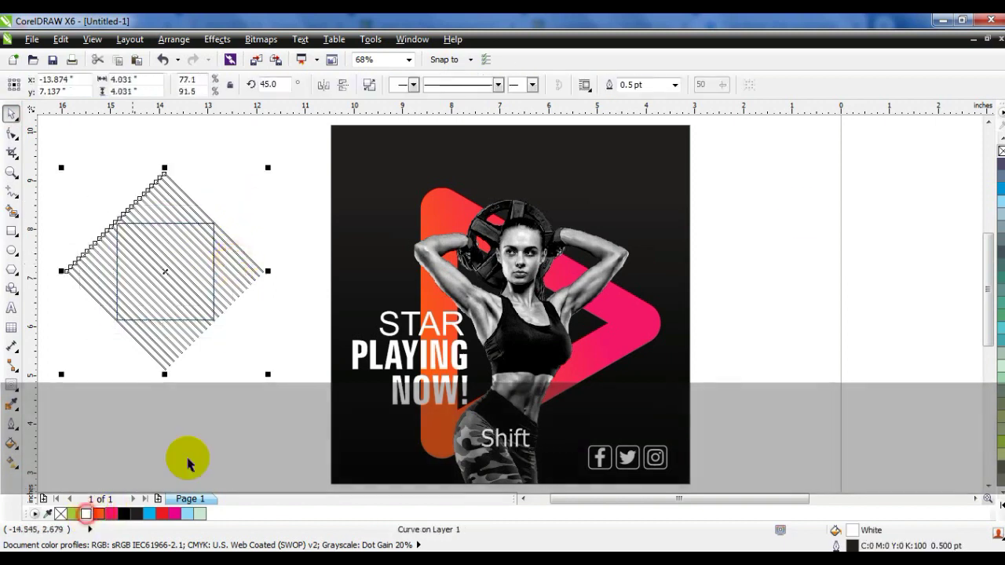
key("w")
left_click(209, 221)
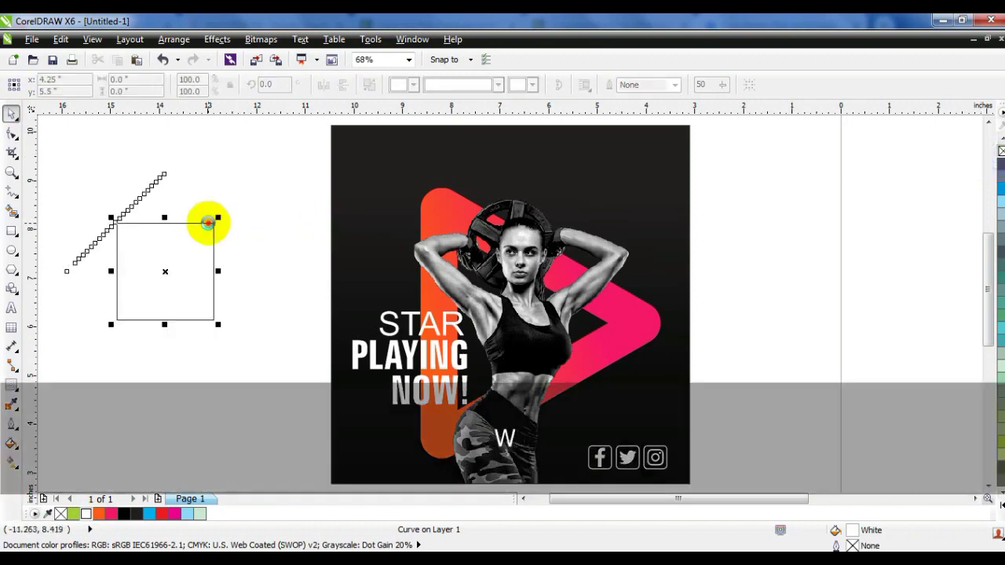
- Move the clipped stripe square into the poster's upper-left area and scale it to about 1.59 in
left_click_drag(209, 272, 440, 187)
left_click_drag(445, 232, 442, 226)
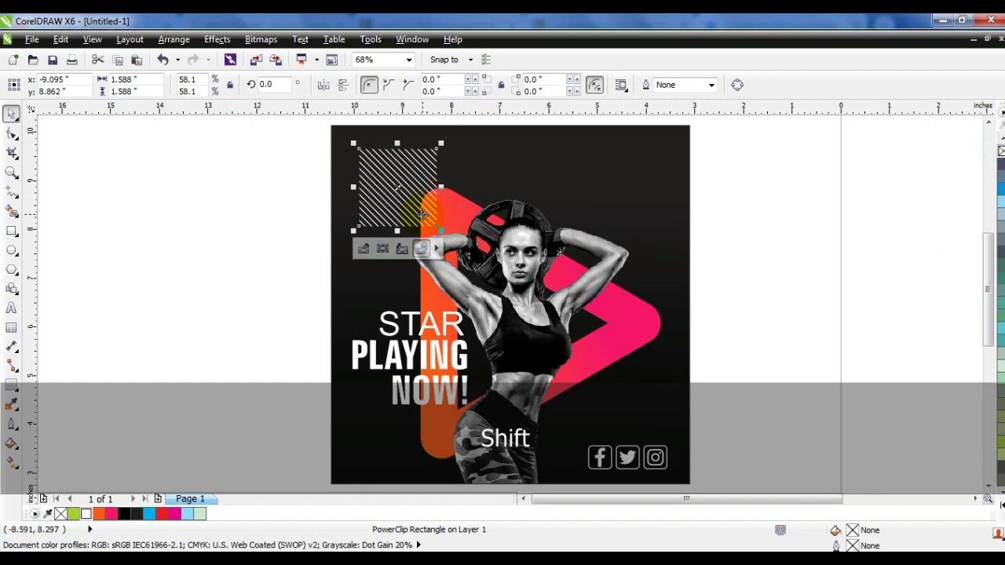
- Copy the stripe square to the triangle's lower-right side, shrink it to about 1.25 in, and order it behind the triangle
mouse_move(400, 183)
left_mouse_down()
mouse_move(678, 345)
mouse_move(622, 391)
left_mouse_up()
right_click(622, 391)
left_click_drag(663, 351, 653, 360)
mouse_move(647, 390)
left_mouse_down()
mouse_move(646, 351)
mouse_move(621, 368)
mouse_move(614, 361)
left_mouse_up()
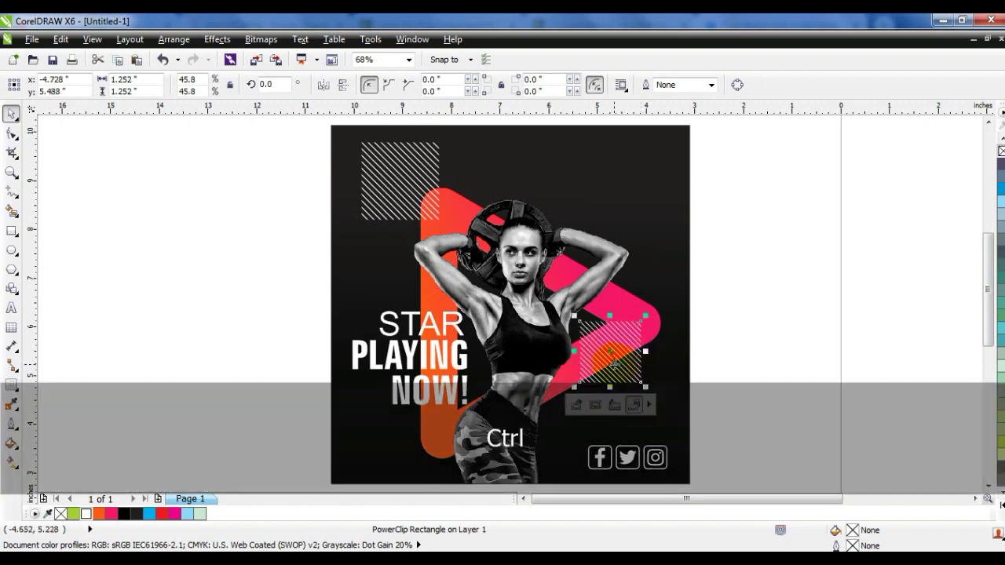
key("ctrl+Page_Up")
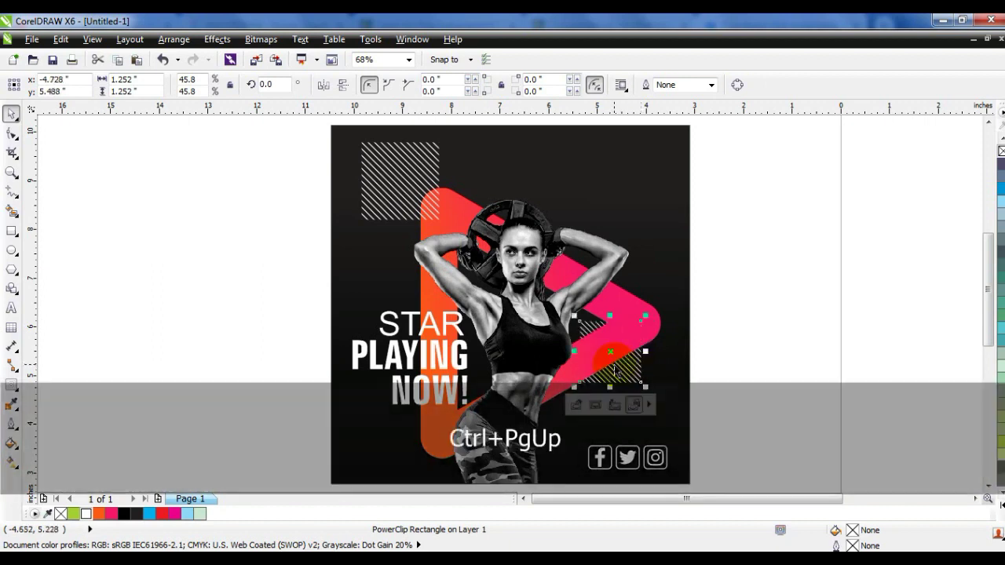
left_click(803, 278)
- Enlarge the three-line white headline slightly on the poster
left_click_drag(274, 300, 504, 409)
left_click_drag(346, 307, 340, 305)
left_click(696, 303)
left_click(186, 246)
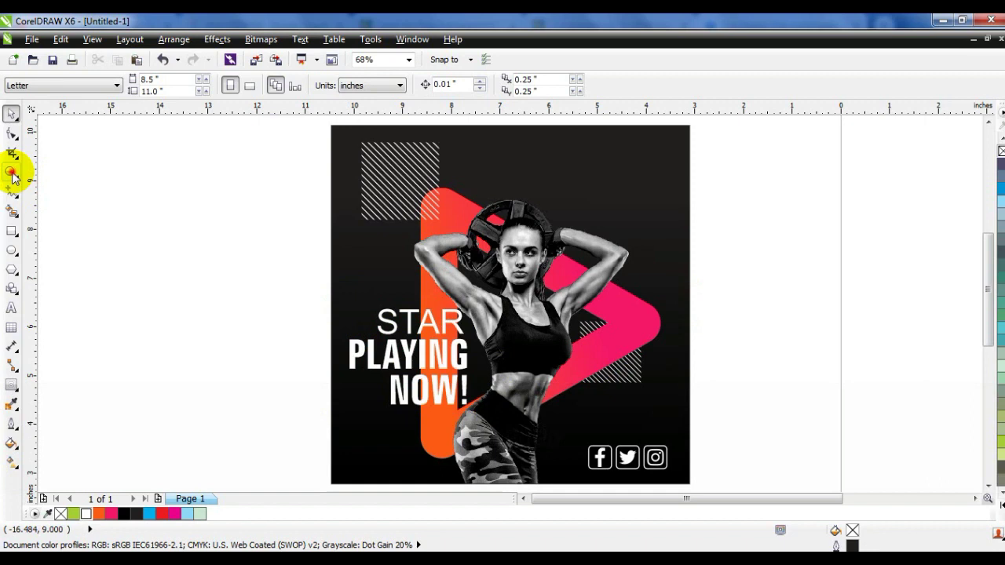
- Draw a rectangle about 1.72 in wide and 0.4 in high above the social icons and fully round its ends to 0.2 in
left_click(12, 172)
left_click_drag(280, 274, 740, 487)
left_click(11, 232)
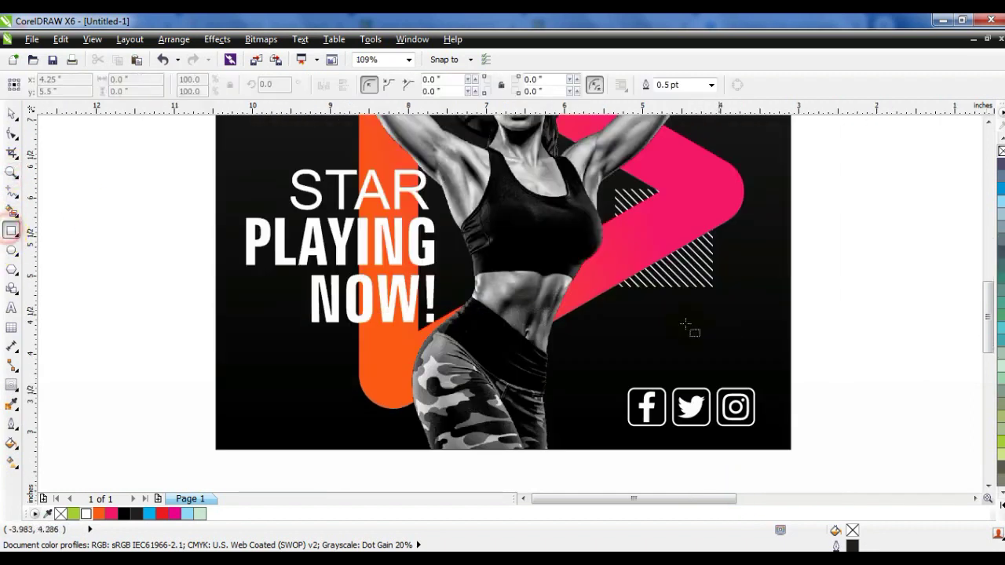
left_click_drag(626, 322, 769, 362)
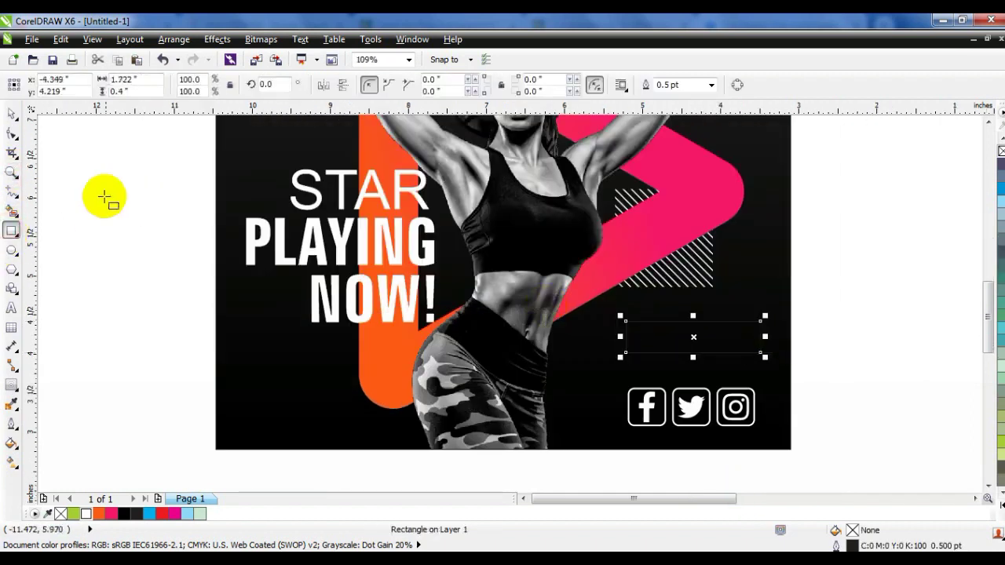
left_click(11, 134)
left_click_drag(627, 353, 677, 364)
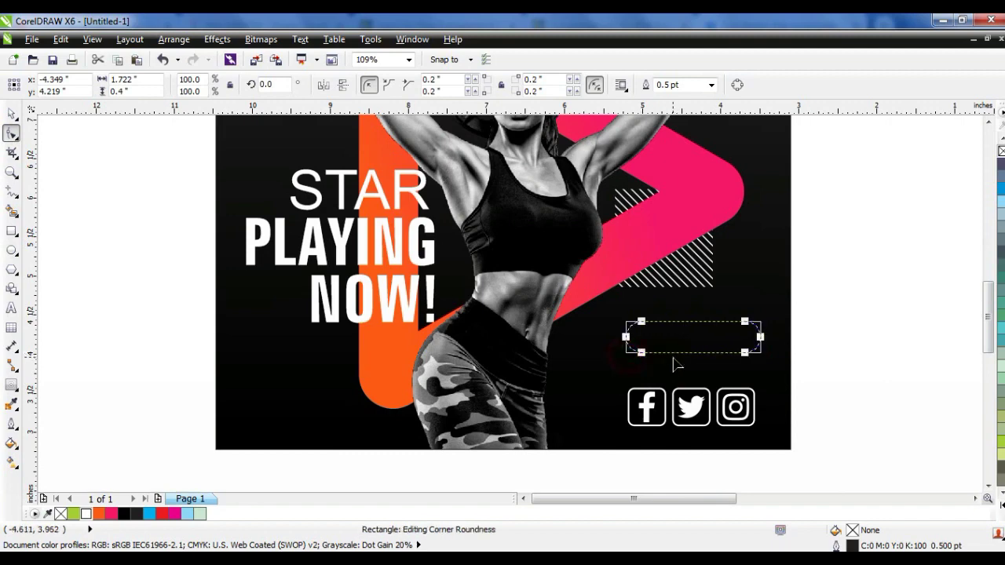
- Copy the triangle's gradient fill onto the rounded rectangle and remove the rectangle's outline
left_click(61, 38)
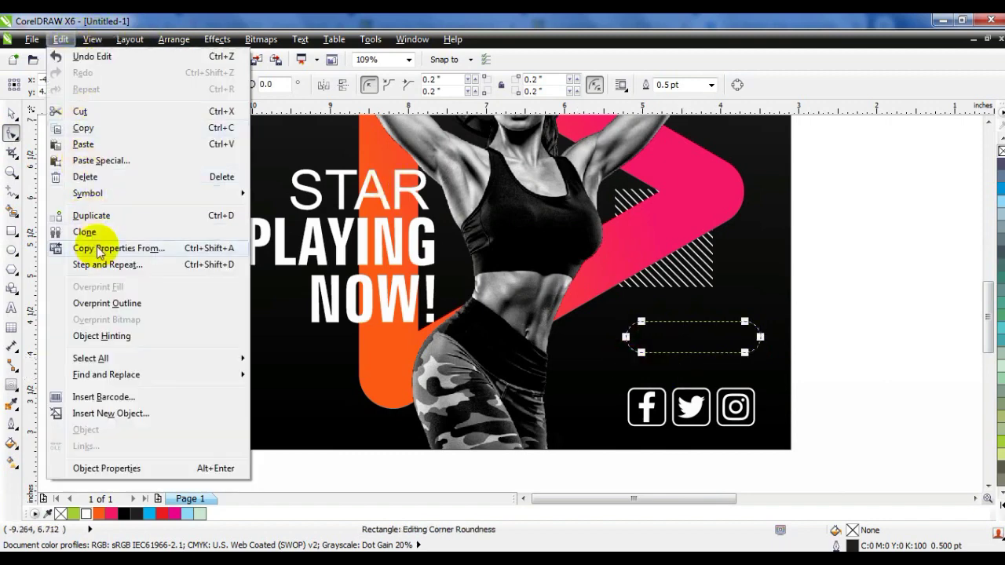
left_click(79, 186)
left_click(521, 313)
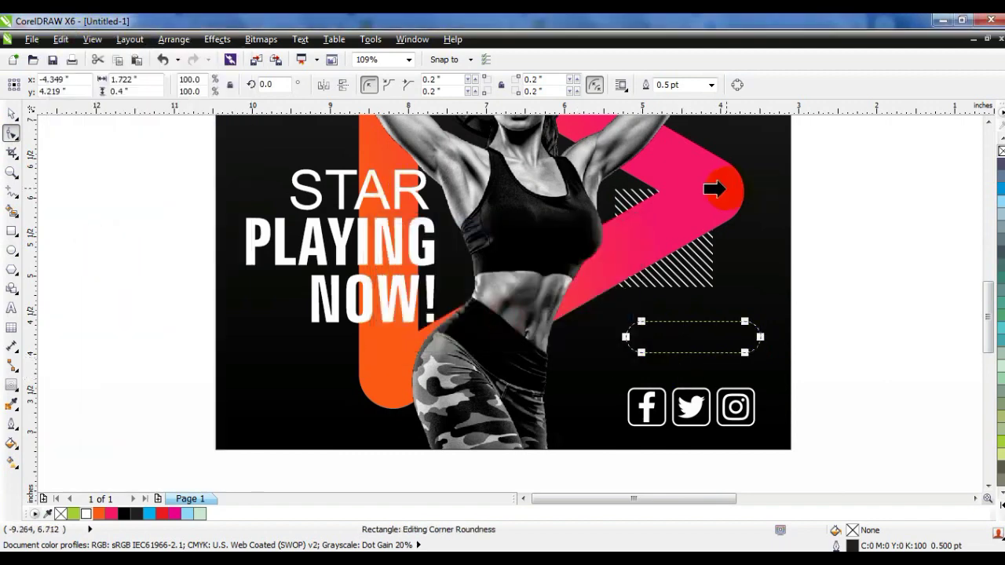
left_click(726, 189)
right_click(1001, 151)
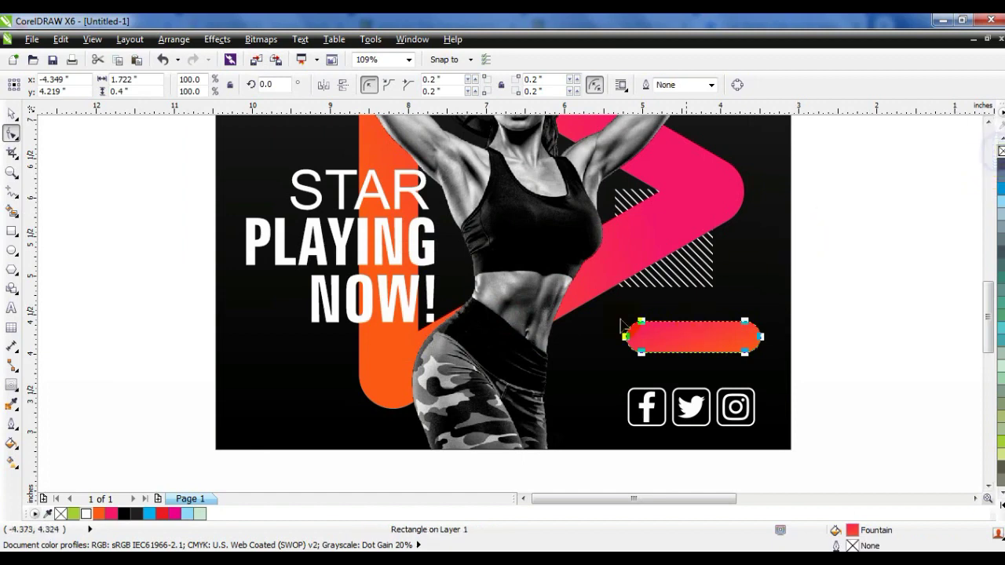
- Duplicate the headline's NOW! text onto the gradient button and shrink it to about 22.4 pt
left_click(12, 116)
left_click_drag(370, 282, 719, 330)
right_click(720, 331)
left_click_drag(789, 377, 709, 370)
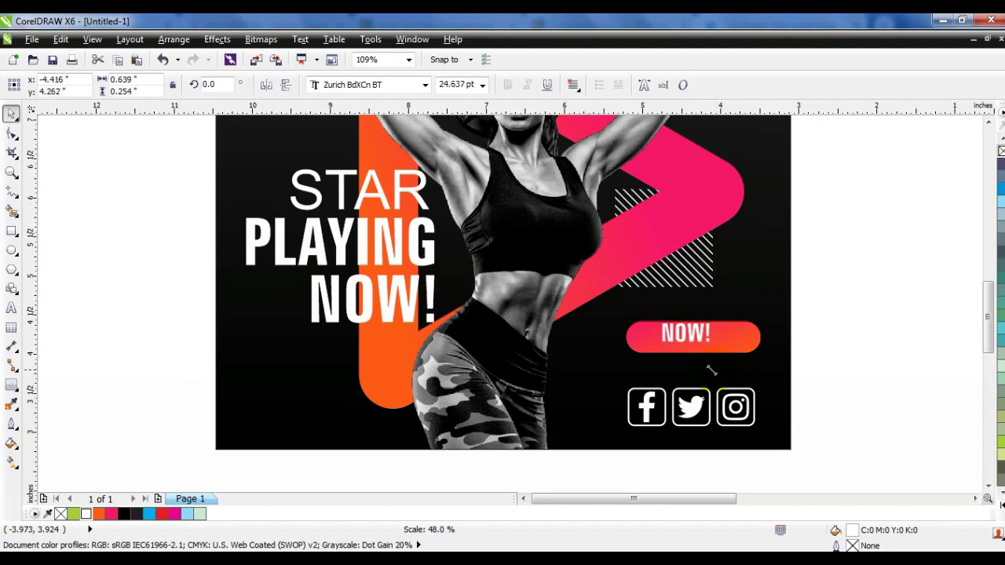
- Change the button text to PLAY NOW and centre it within the gradient button
key("shift+Home")
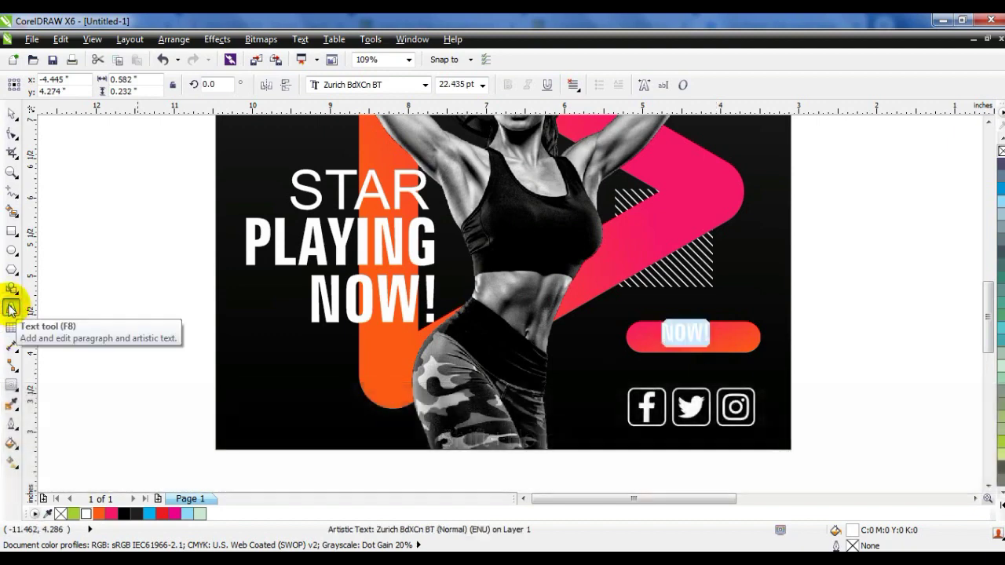
type("PLAY")
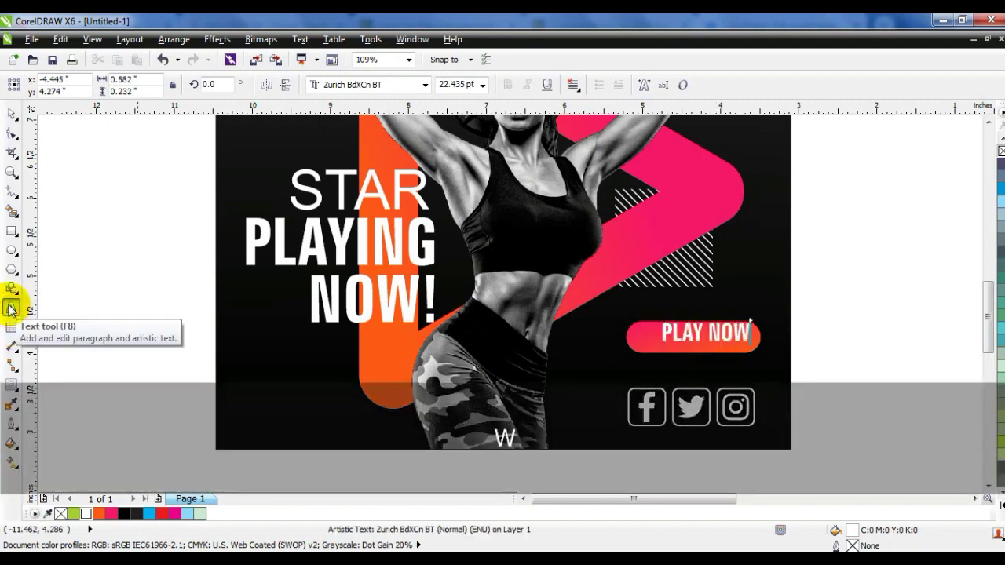
left_click(11, 114)
left_click(638, 339, "shift")
key("e")
- Enlarge the woman's photo to about 4.79 in wide and 6.35 in high
key("F3")
key("Escape")
left_click_drag(700, 395, 396, 118)
key("shift+F2")
key("Escape")
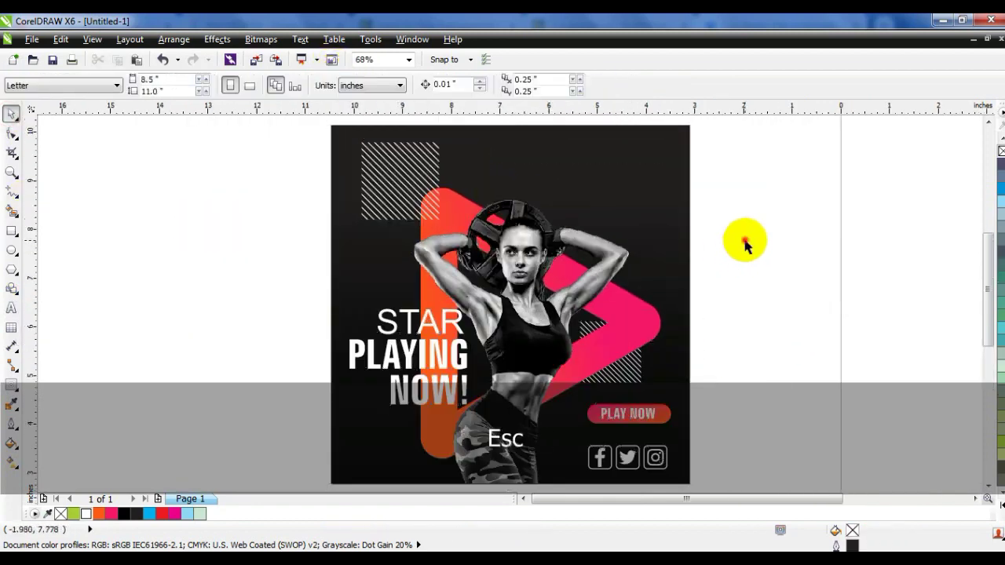
left_click(515, 245)
left_click_drag(628, 199, 652, 169)
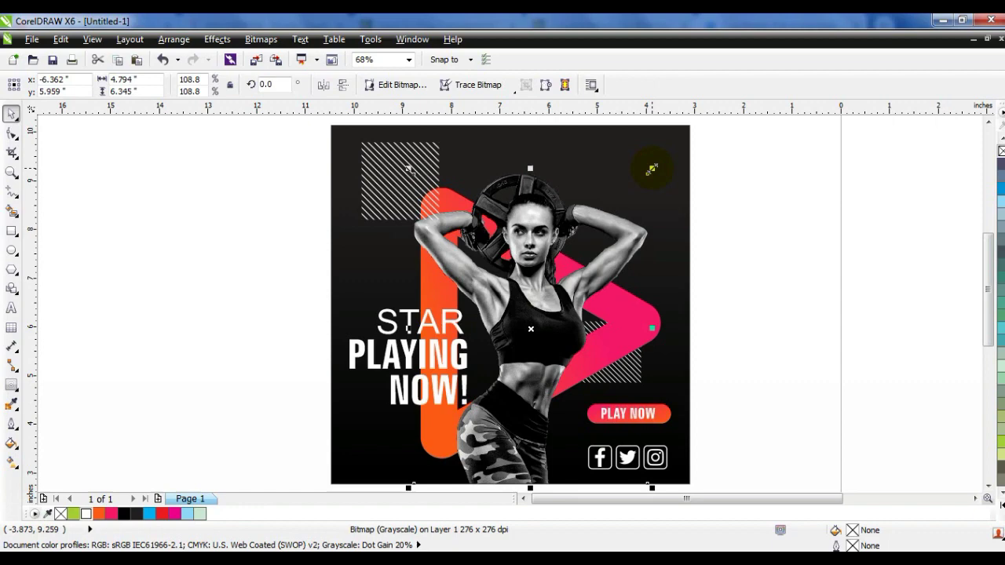
left_click(725, 187)
- Select all the poster's objects and check the finished composition in a full-screen preview
key("F3")
key("Escape")
left_click_drag(714, 348, 444, 140)
key("shift+F2")
left_click(796, 168)
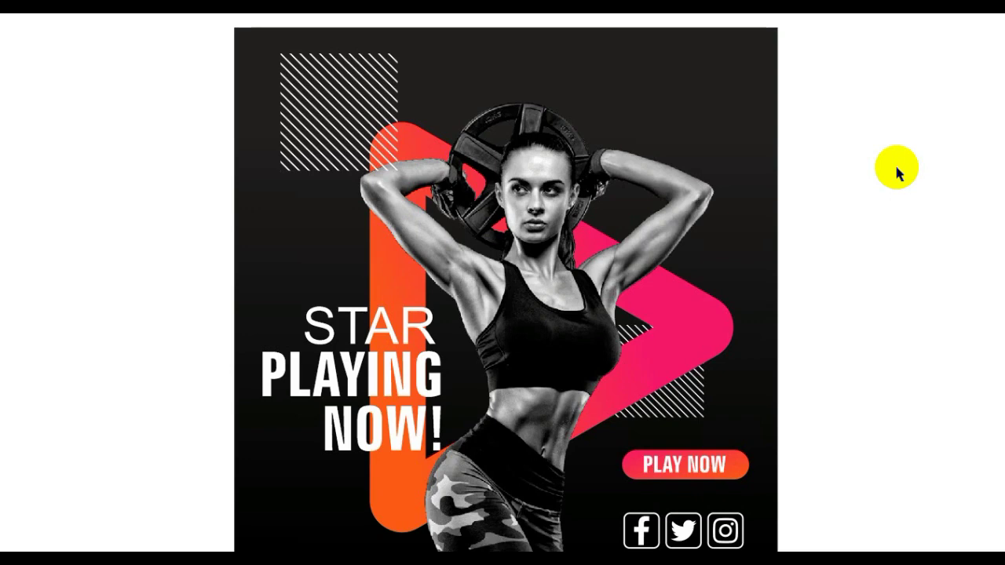
left_click(844, 235)
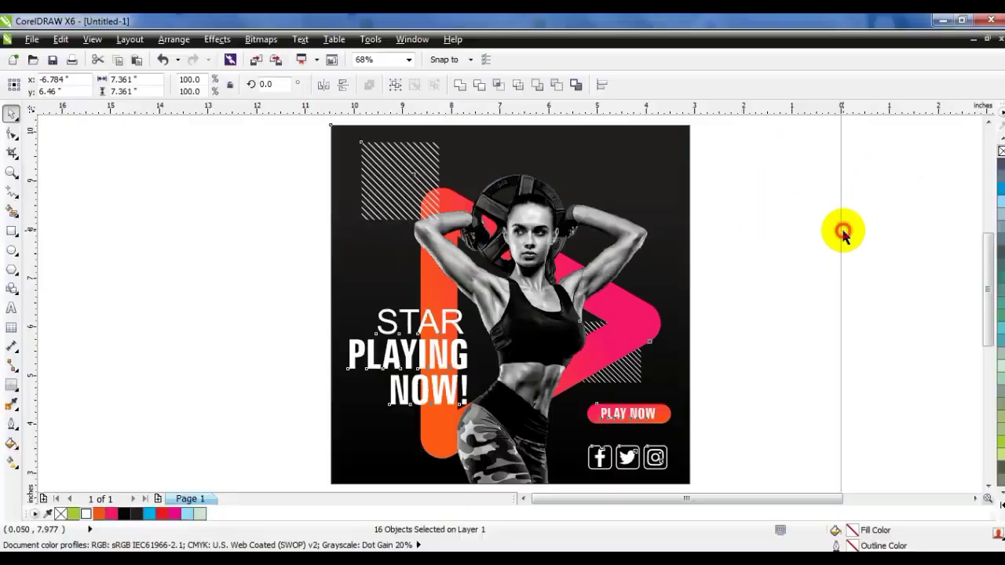